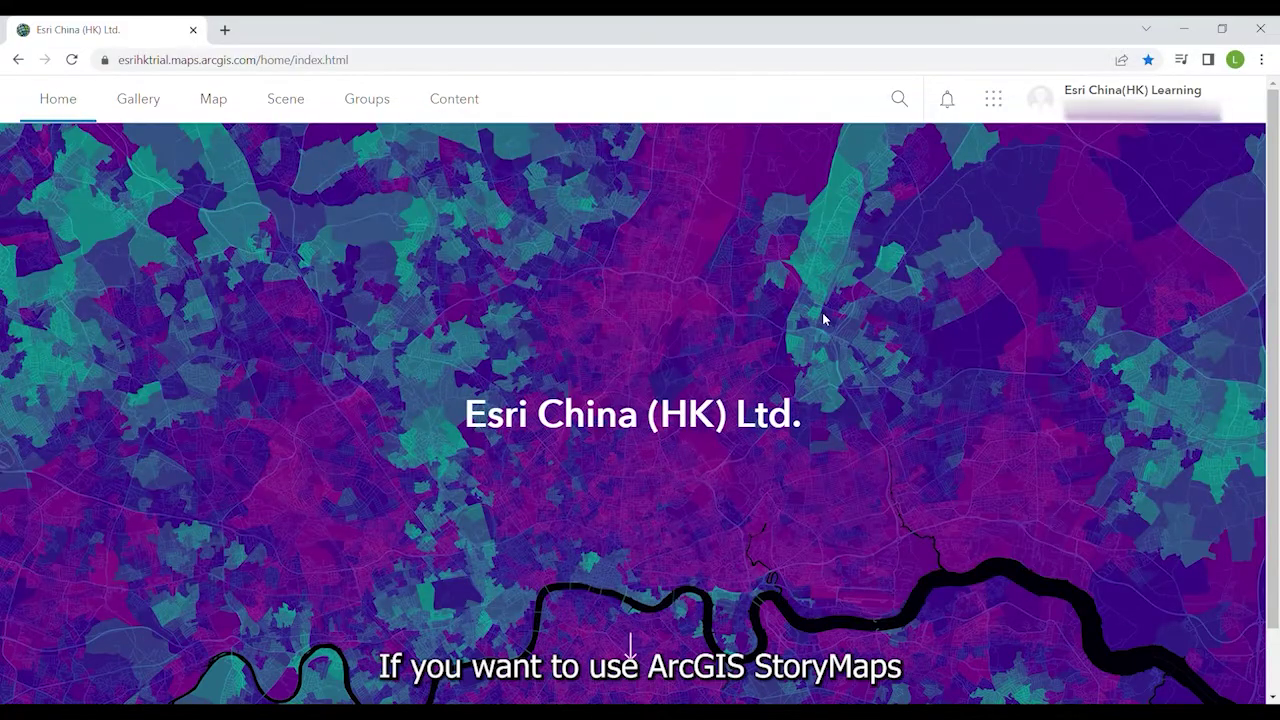
Launch ArcGIS StoryMaps from the ArcGIS Online app launcher in a new tab
left_click(993, 98)
left_click(941, 175)
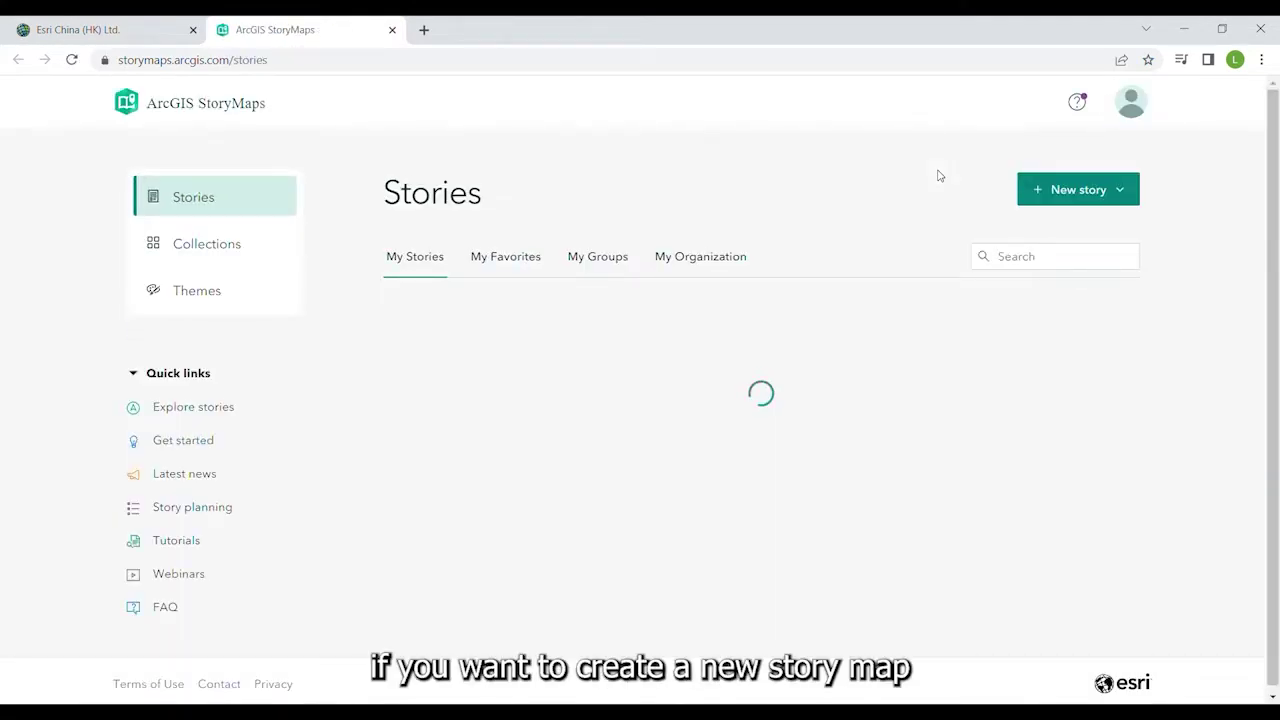
Start a blank story titled 'Public Open Space in Wan Chai District' with the public-housing and private-property subtitle
left_click(1045, 204)
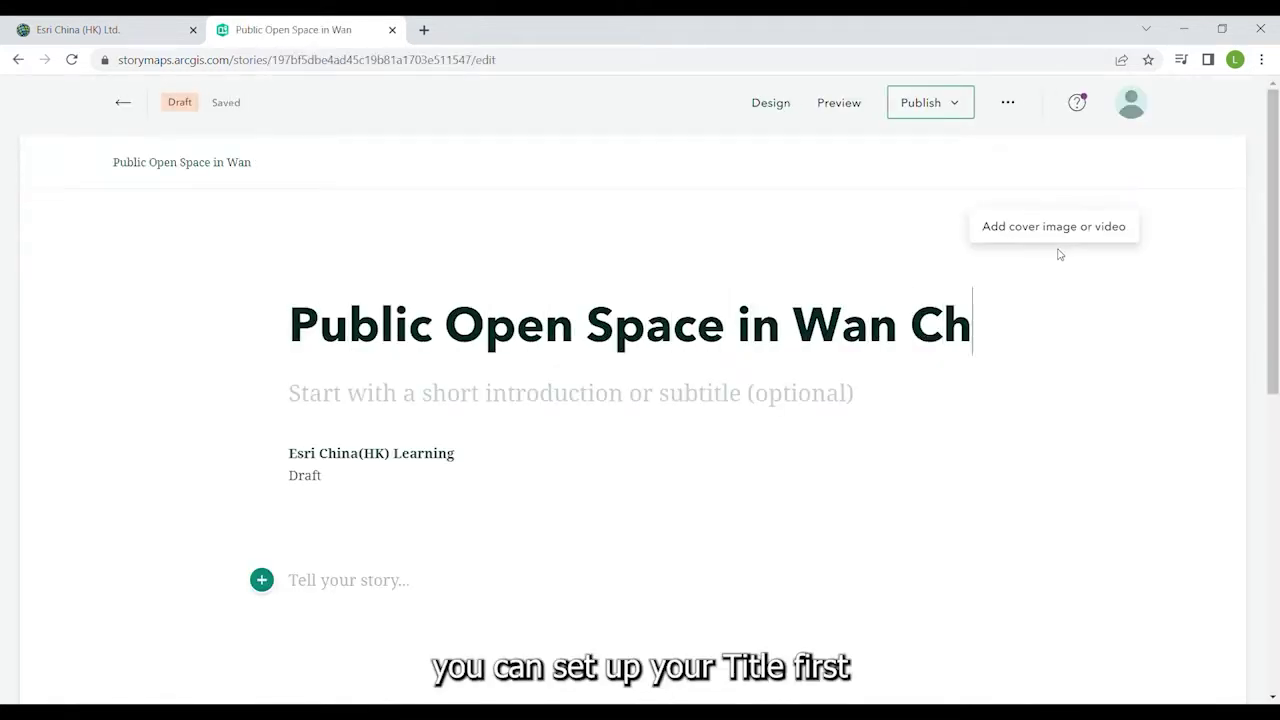
type("ai District")
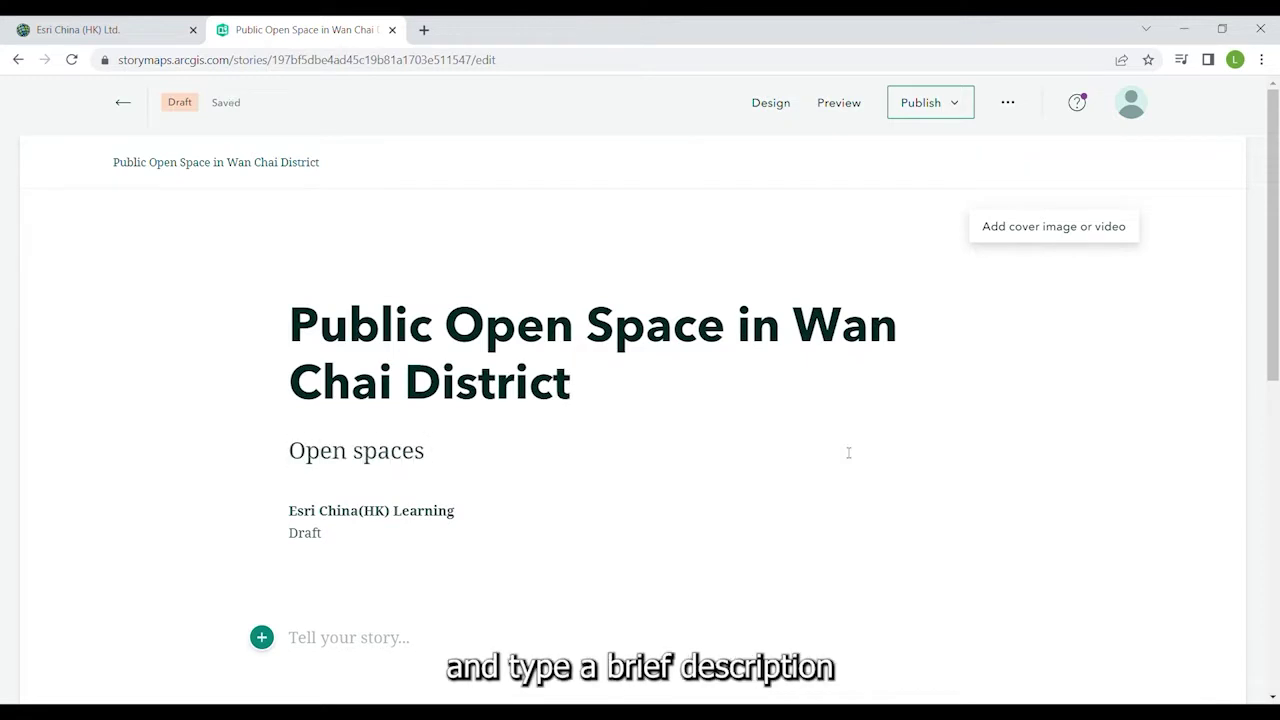
type(" in")
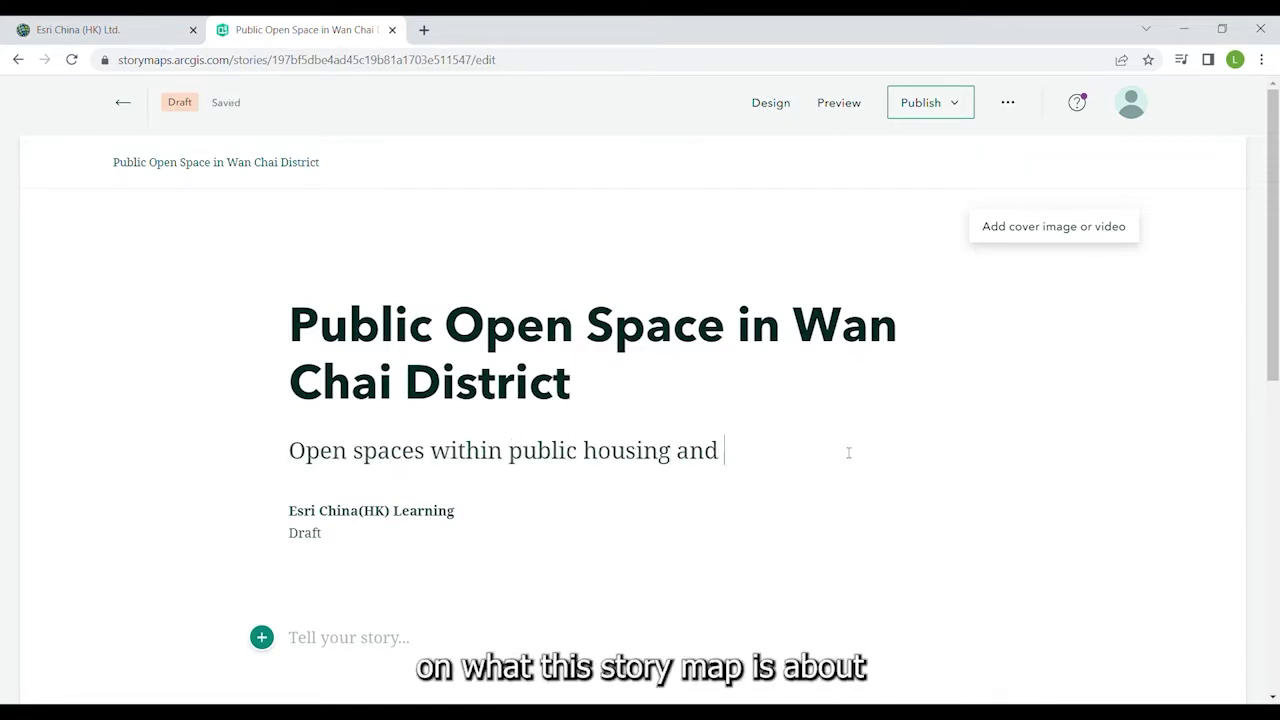
type("private property")
scroll(620, 611, "down", 1)
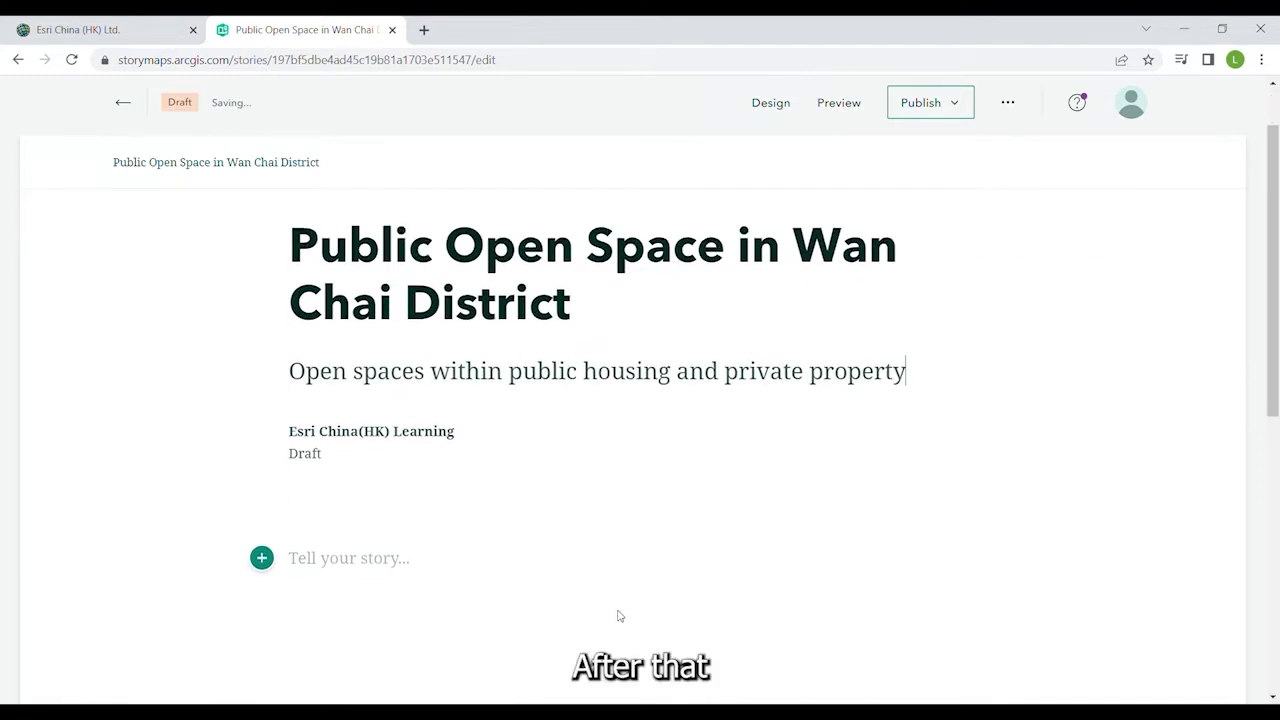
left_click(261, 553)
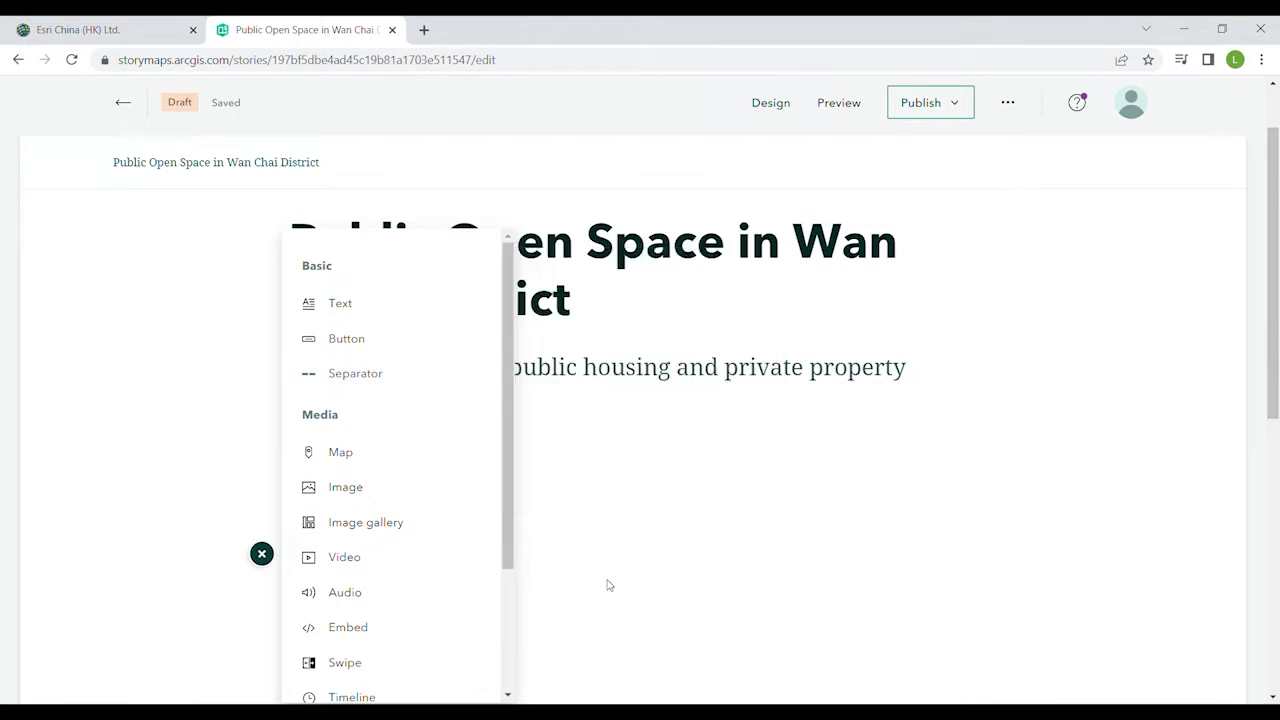
Place the Public Open Space_Wan Chai map into the story
left_click(420, 463)
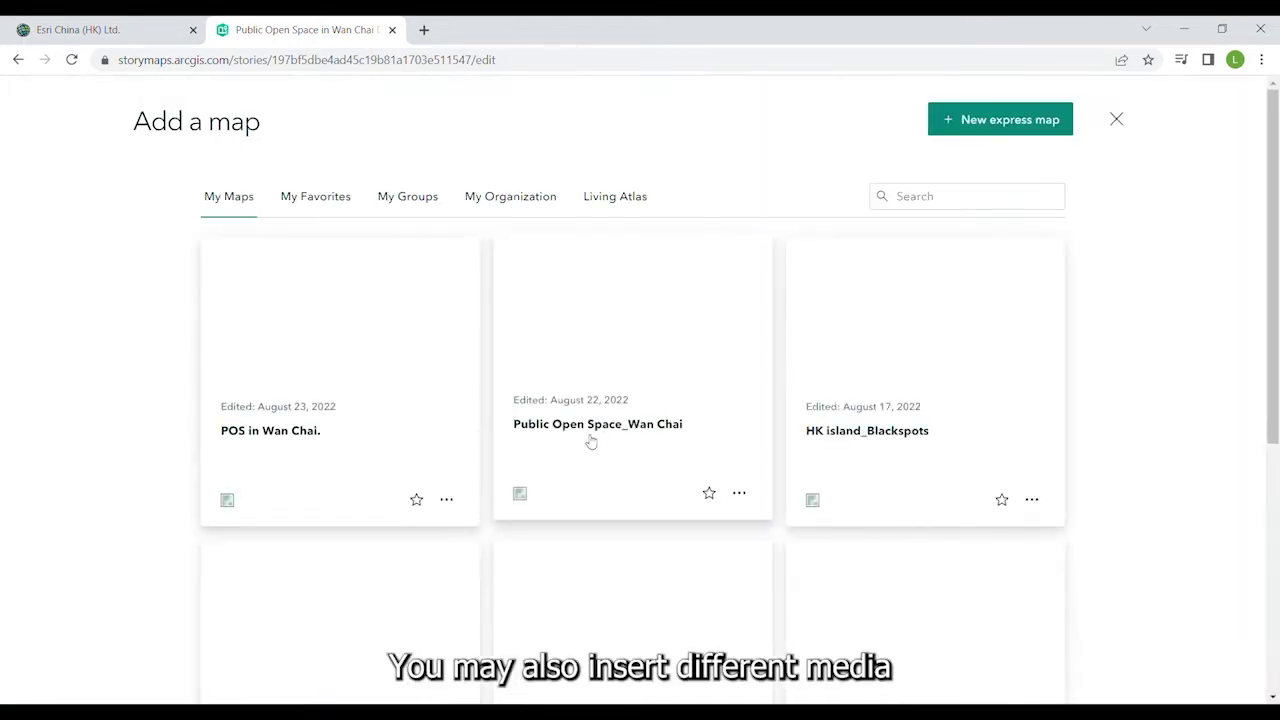
left_click(598, 450)
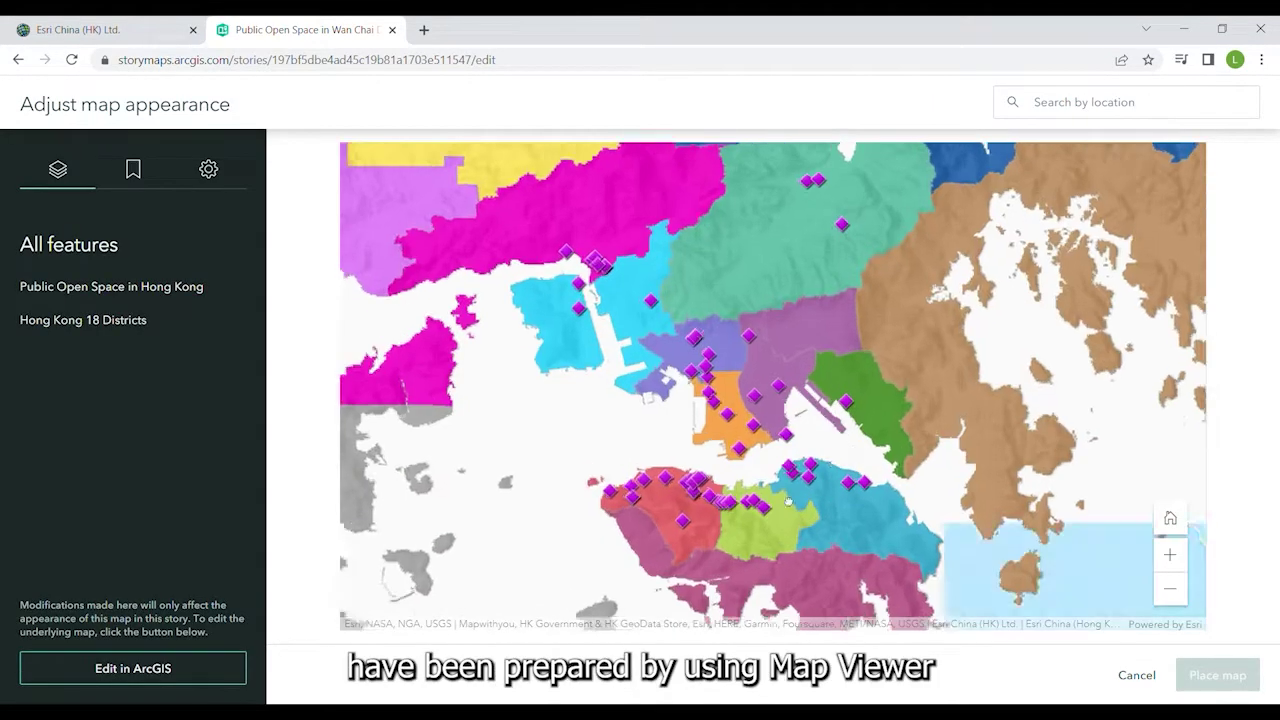
scroll(852, 401, "up", 3)
scroll(852, 401, "down", 2)
left_click(1217, 675)
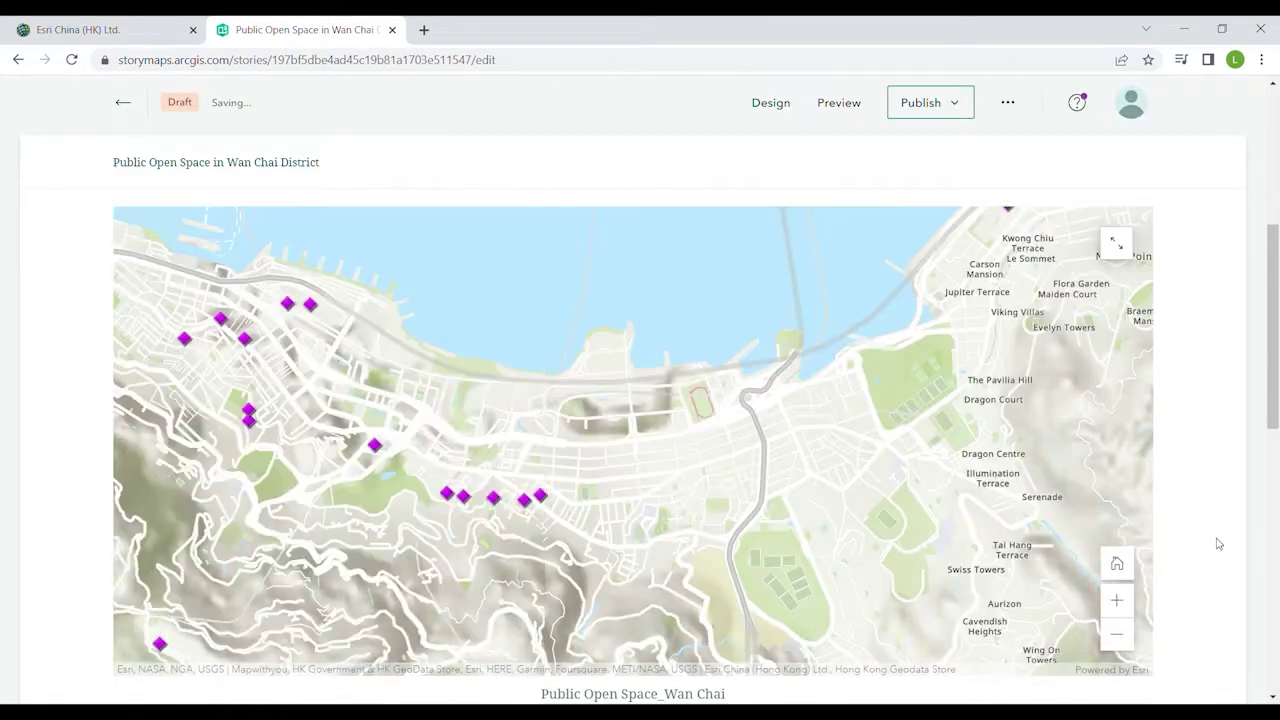
scroll(1150, 556, "down", 3)
Add a Topographic express map of Wan Chai with a rectangle marking the proposed open-space area
left_click(260, 465)
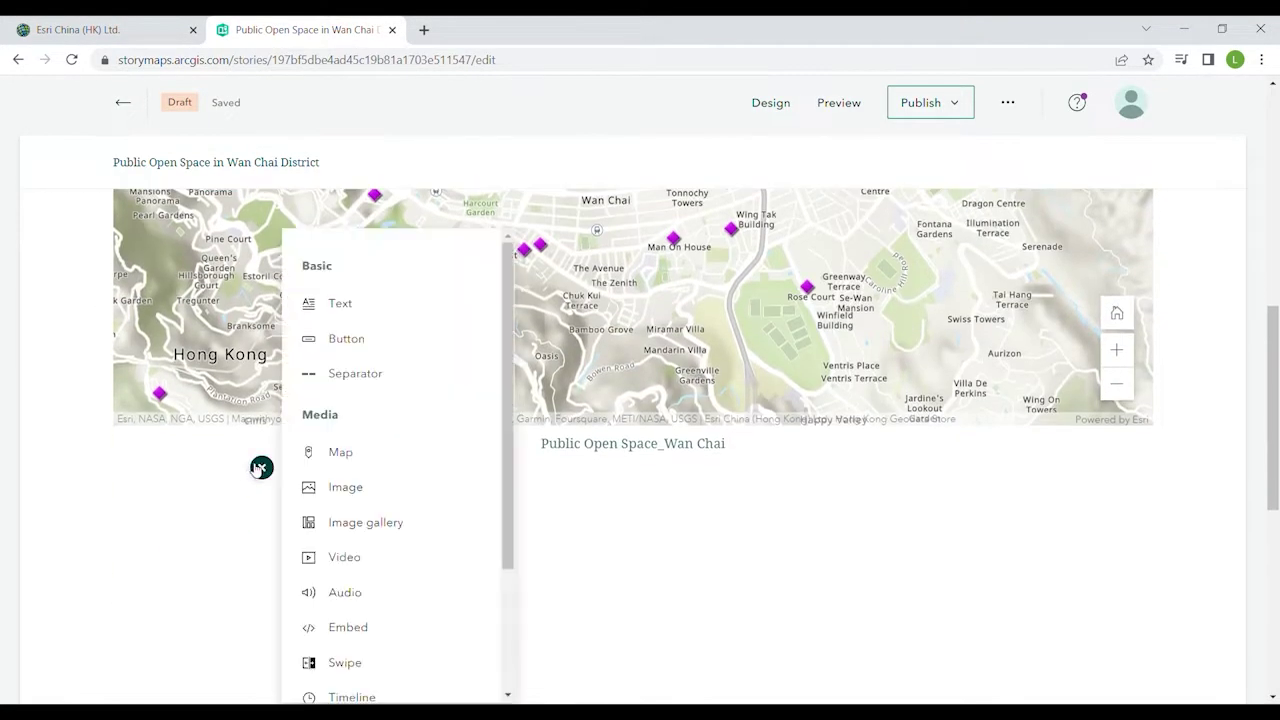
left_click(335, 451)
left_click(1020, 120)
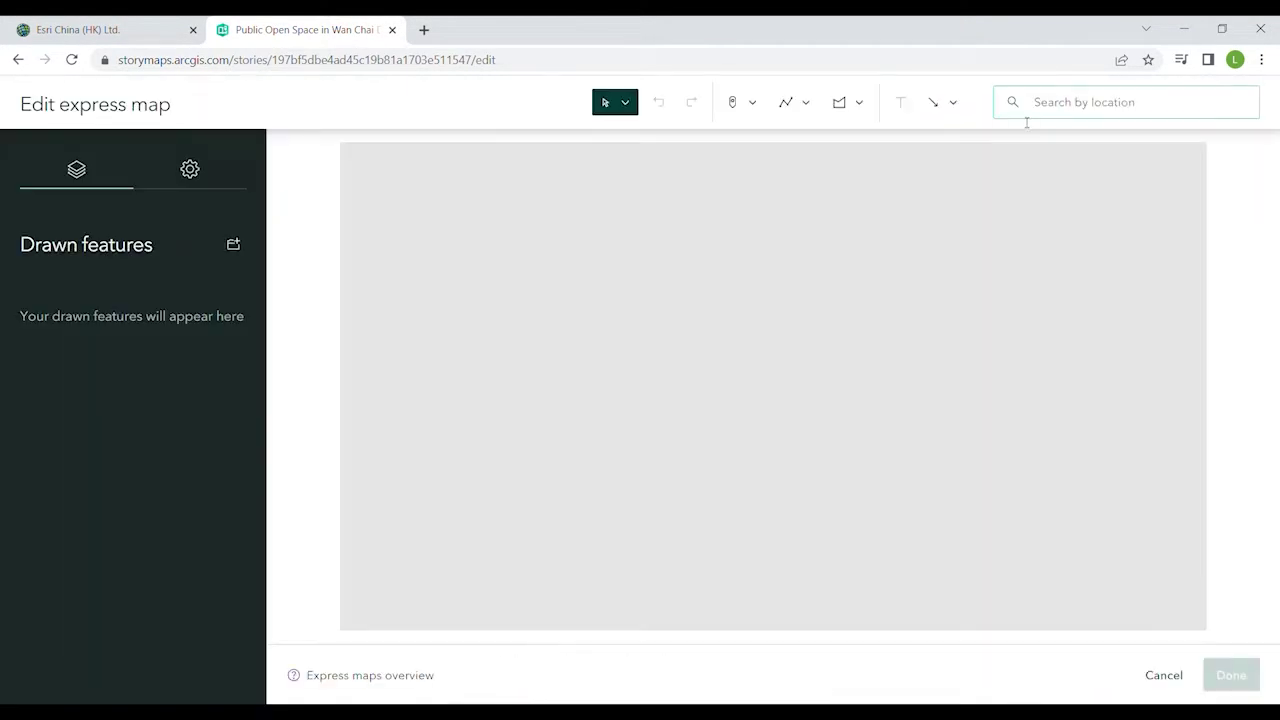
left_click(190, 169)
left_click(200, 598)
left_click(409, 623)
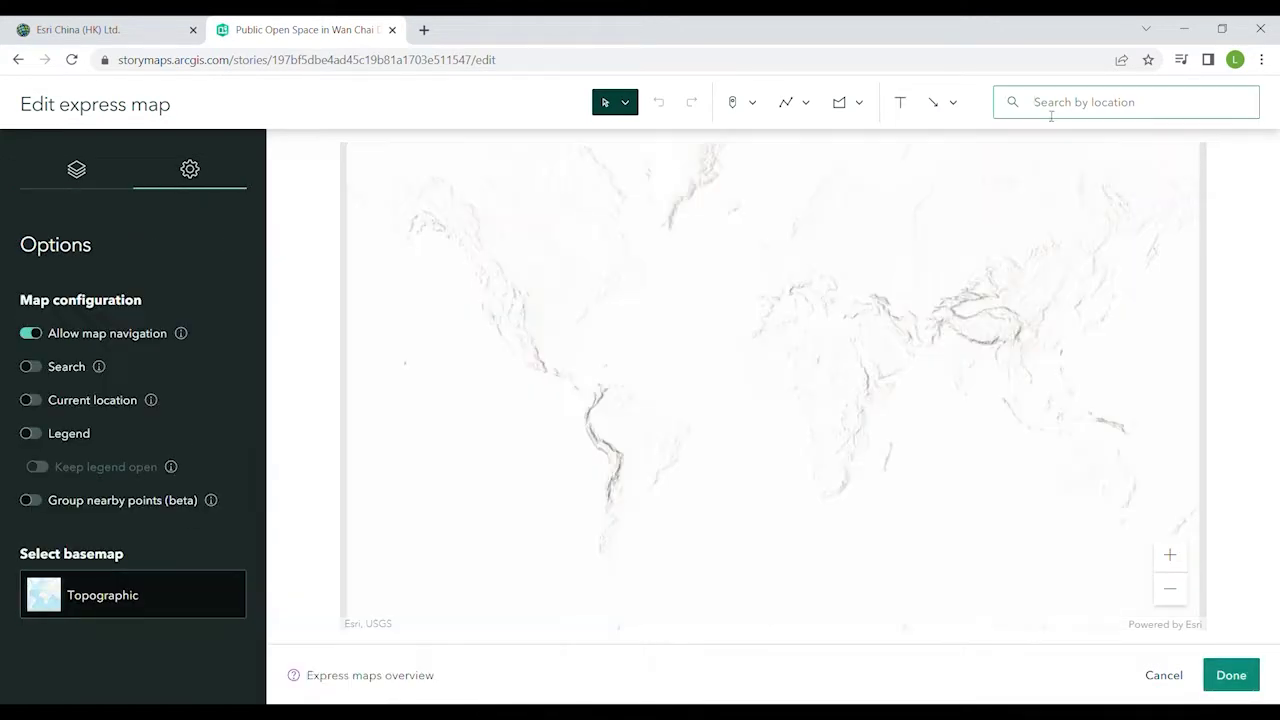
type("wan chai")
key("Return")
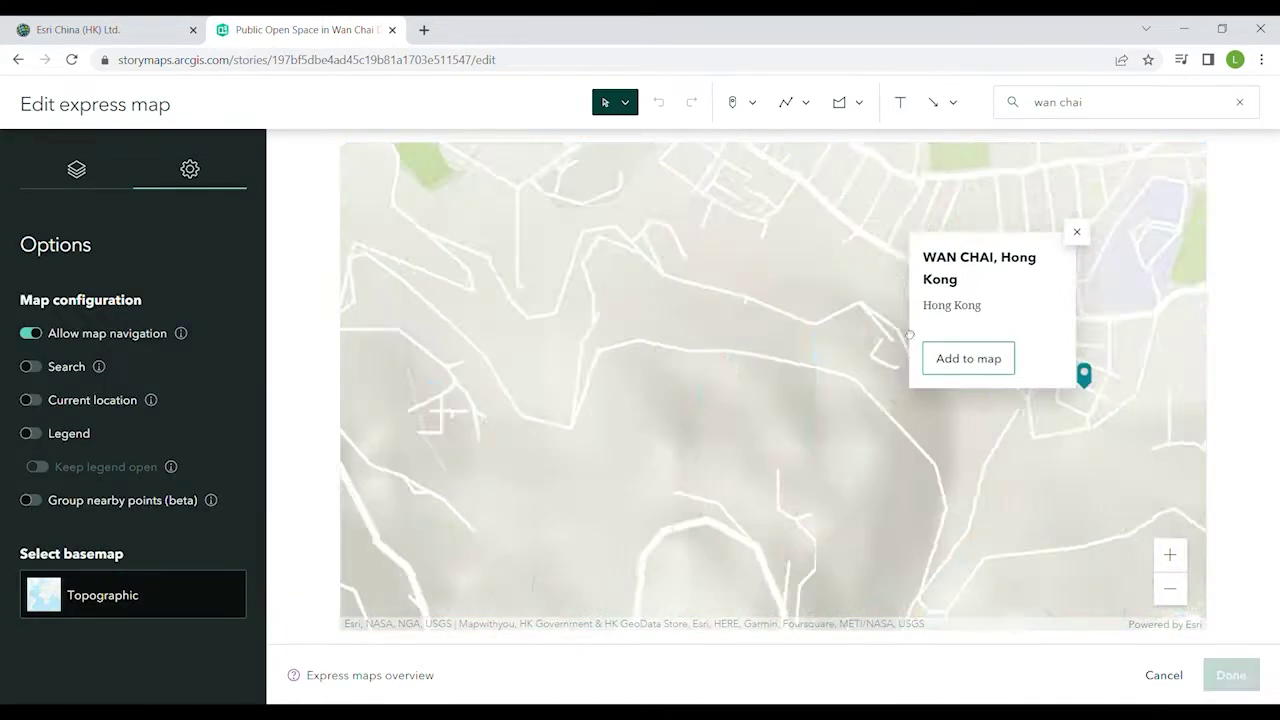
left_click(826, 102)
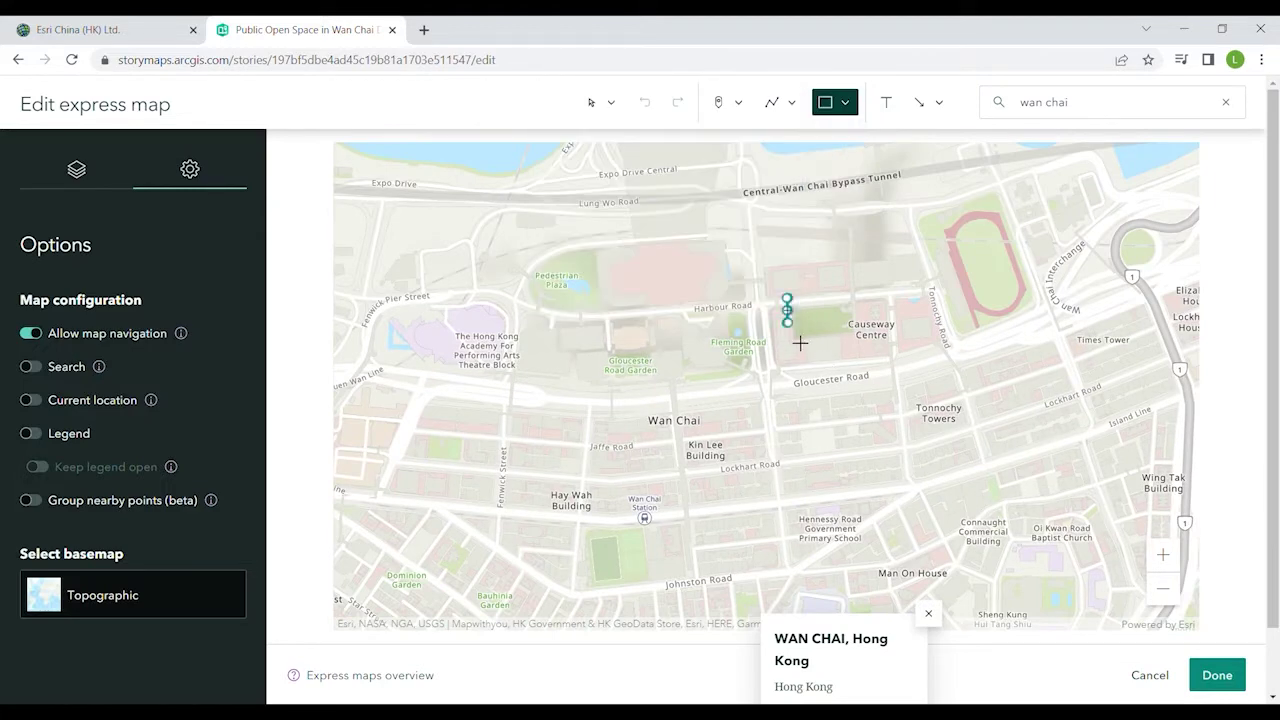
left_click(1216, 675)
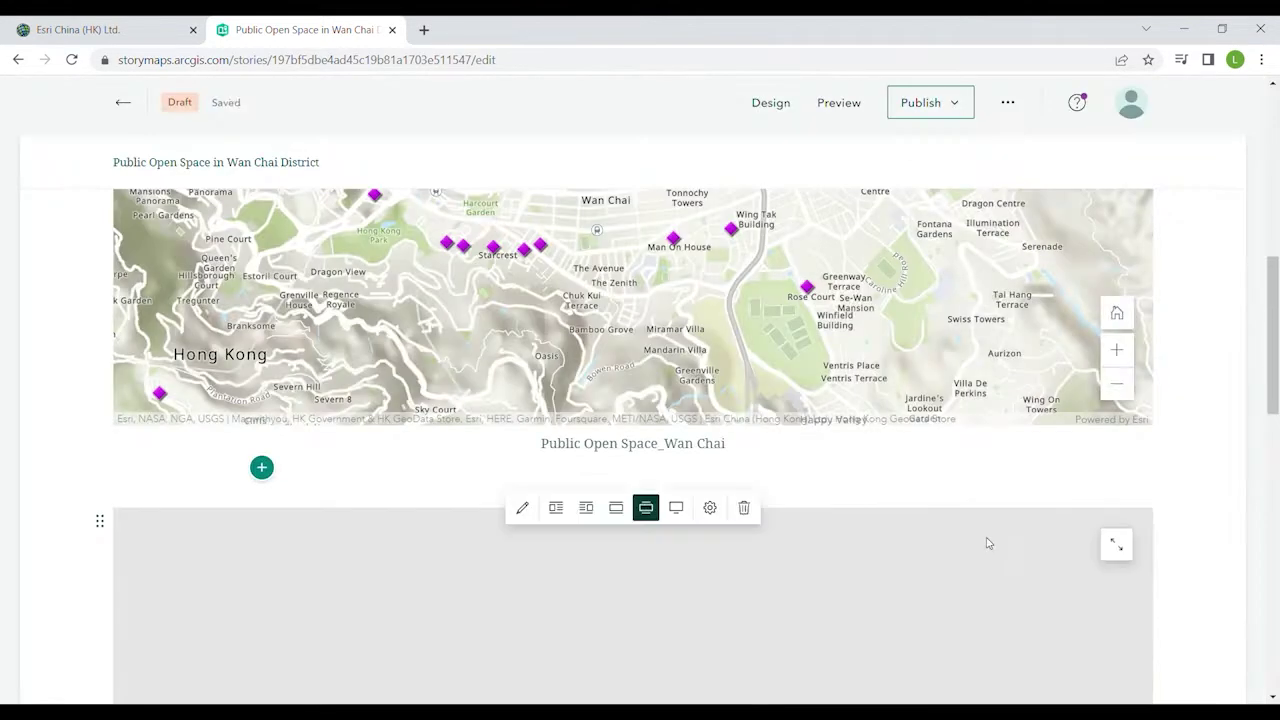
Add a Wan Chai Park playground photo beside the park description paragraph
scroll(882, 703, "down", 3)
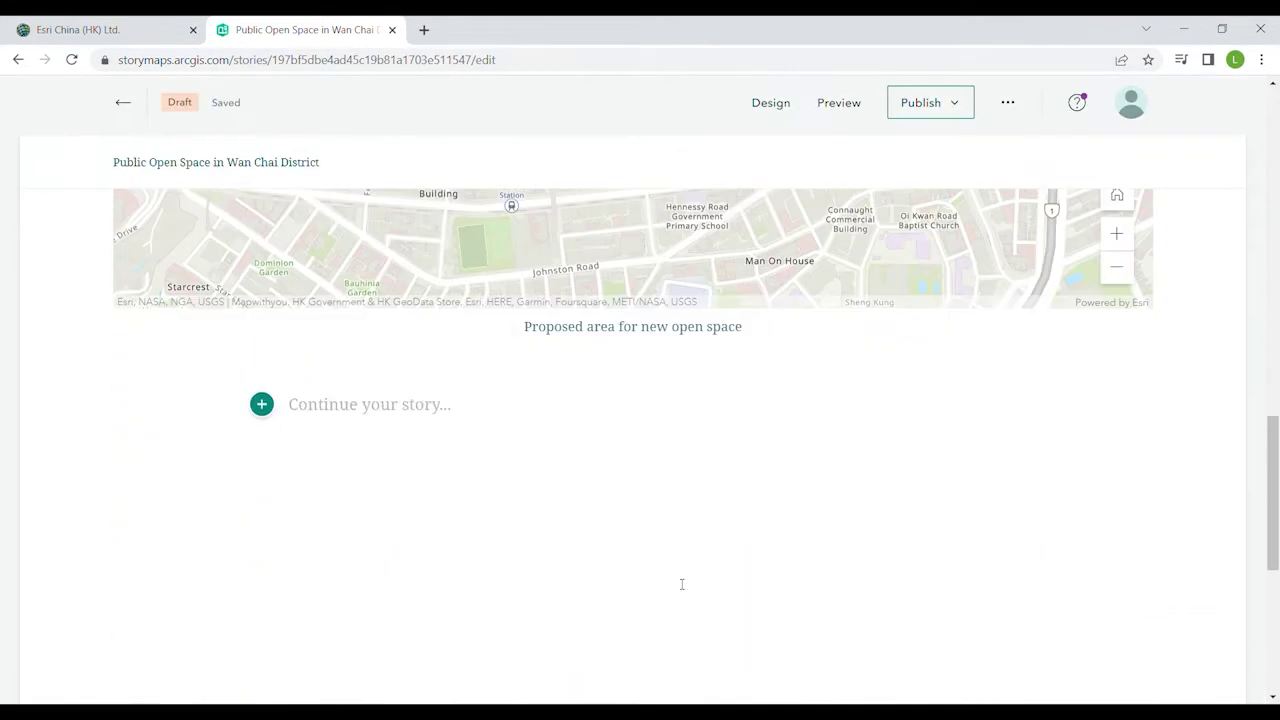
left_click(261, 404)
left_click(390, 482)
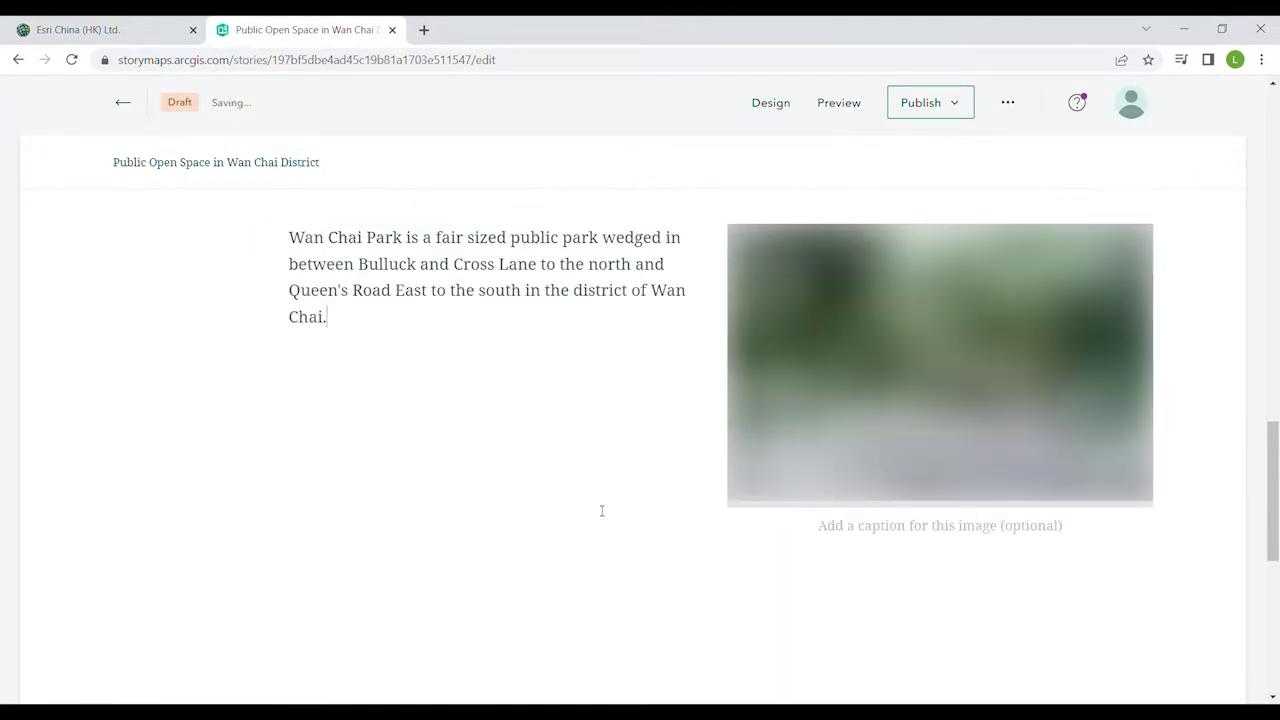
scroll(300, 401, "down", 2)
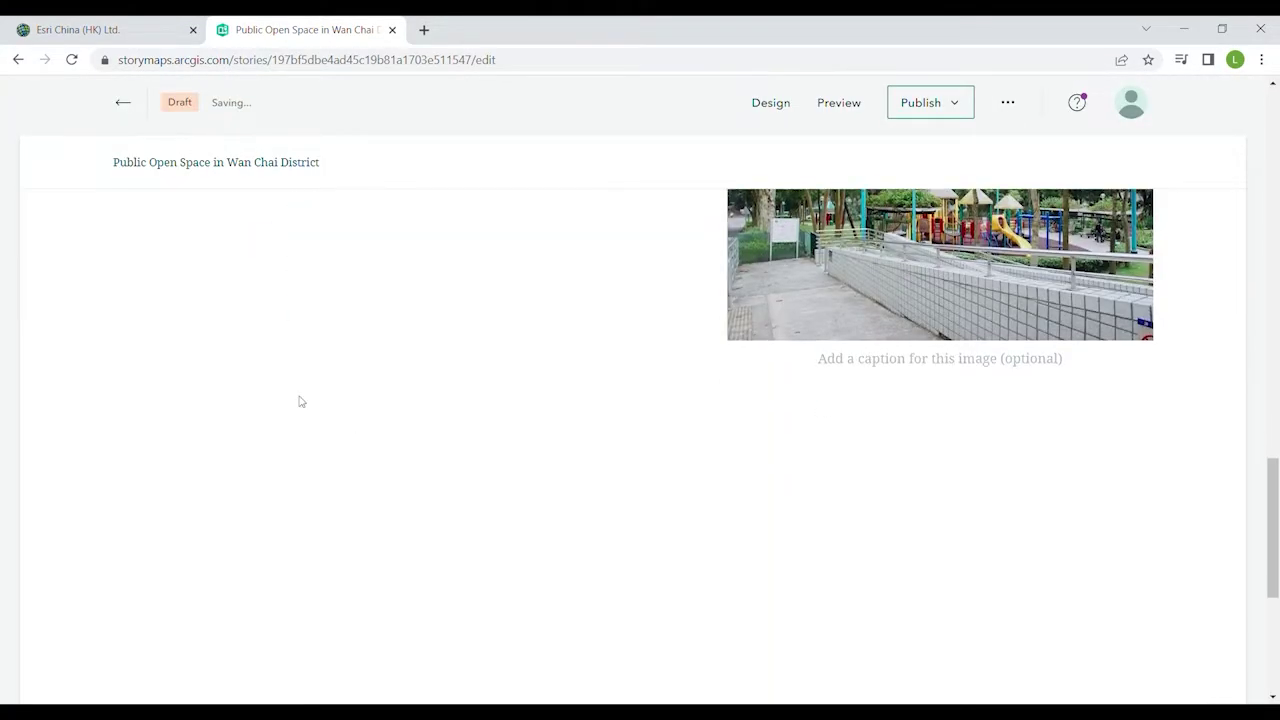
Insert a timeline of Wan Chai Park's history running from 1929 to the 1980s
left_click(261, 259)
scroll(406, 520, "down", 2)
left_click(406, 491)
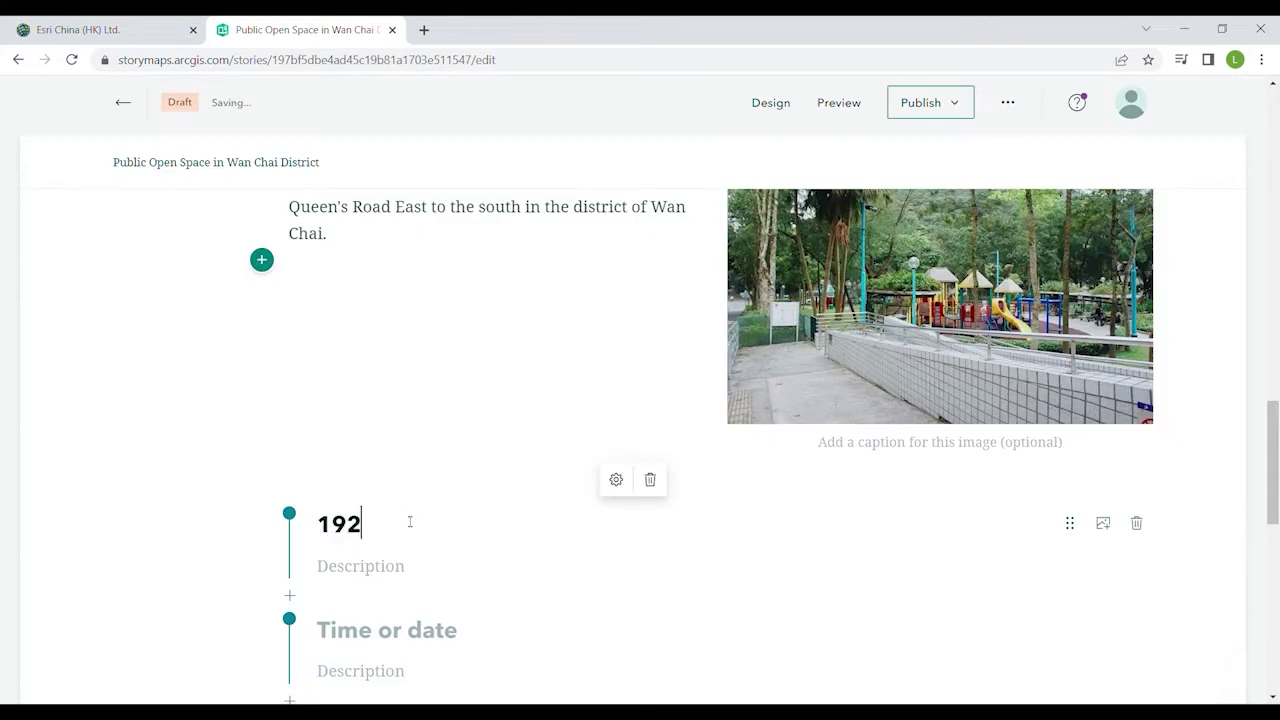
scroll(395, 582, "down", 2)
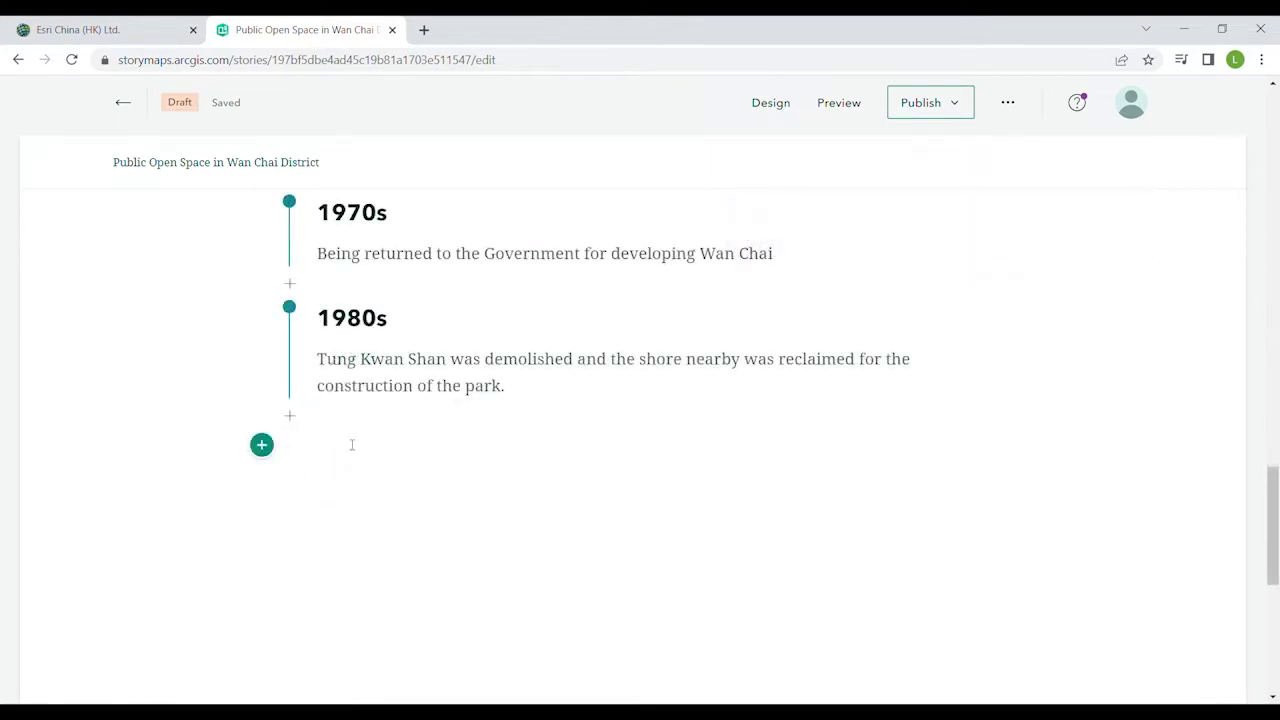
left_click(262, 444)
scroll(442, 547, "down", 2)
Build a swipe of the historic harbour photo versus a modern Wan Chai aerial, captioned 'Wan Chai in 1930s and nowadays'
left_click(428, 508)
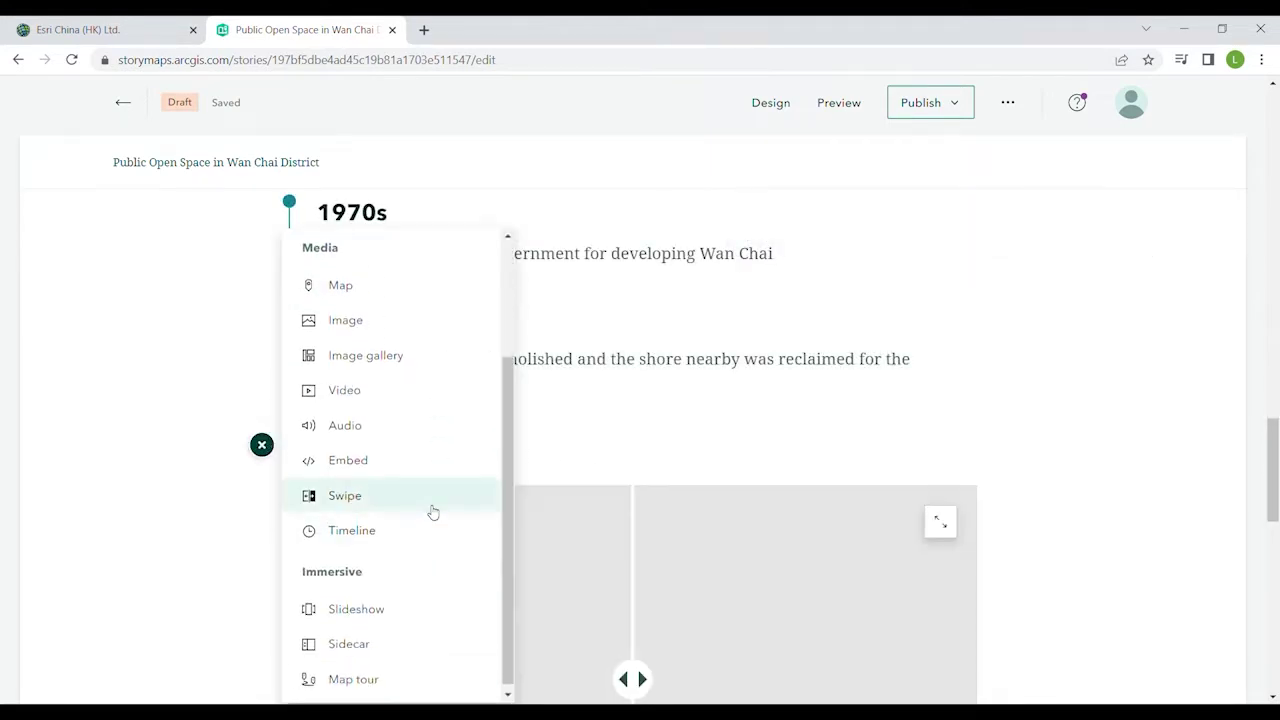
left_click(460, 475)
left_click(730, 428)
left_click(876, 622)
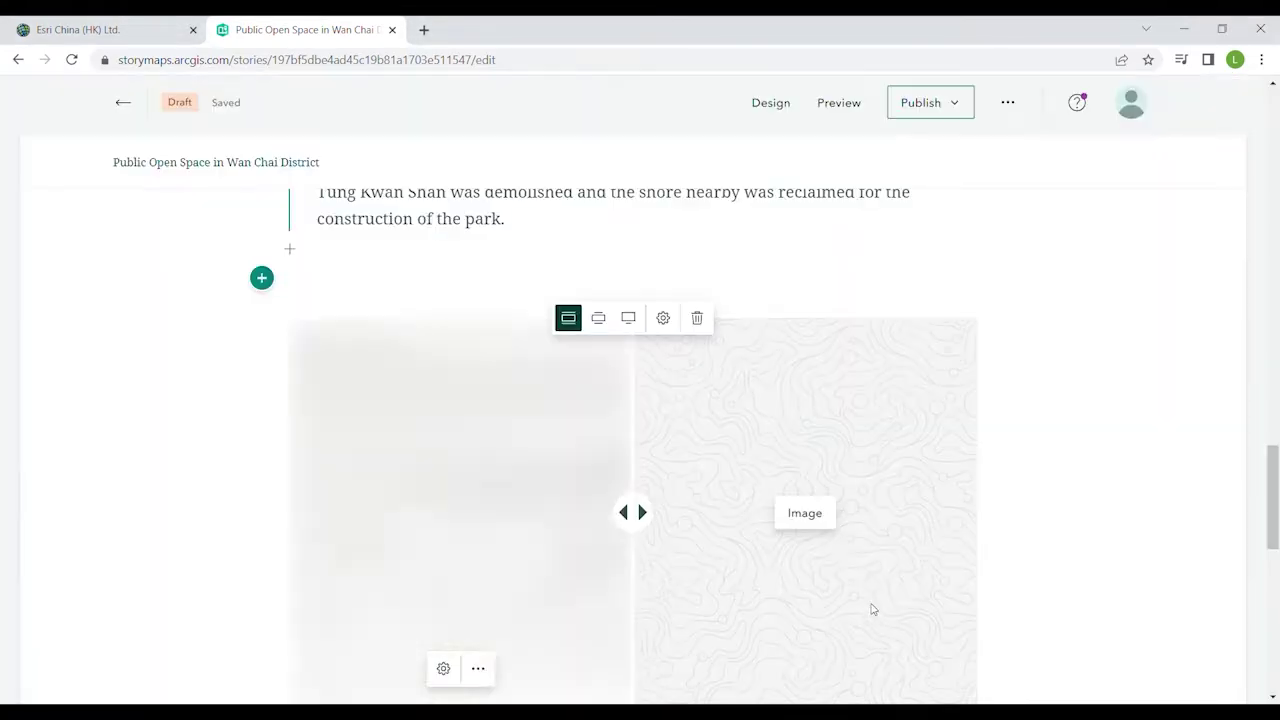
left_click(805, 512)
left_click(771, 427)
left_click(877, 622)
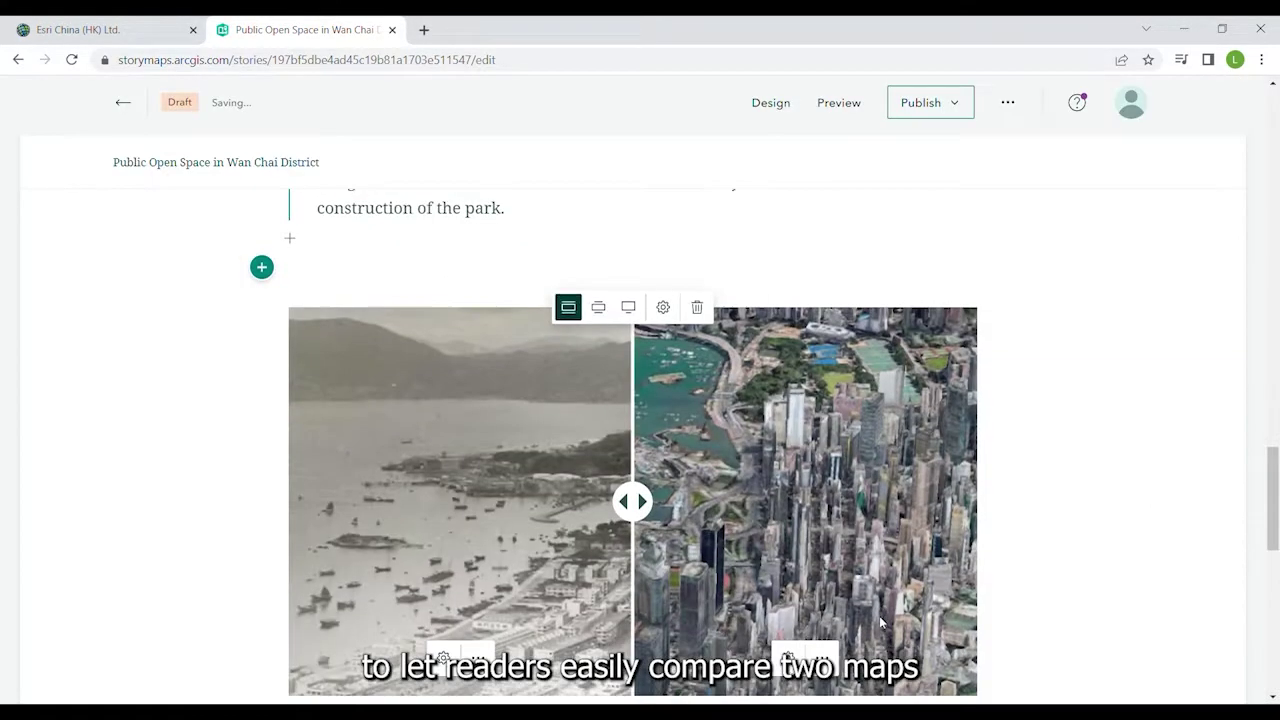
mouse_move(597, 451)
left_mouse_down()
mouse_move(767, 475)
mouse_move(546, 391)
mouse_move(520, 428)
mouse_move(763, 481)
mouse_move(520, 428)
left_mouse_up()
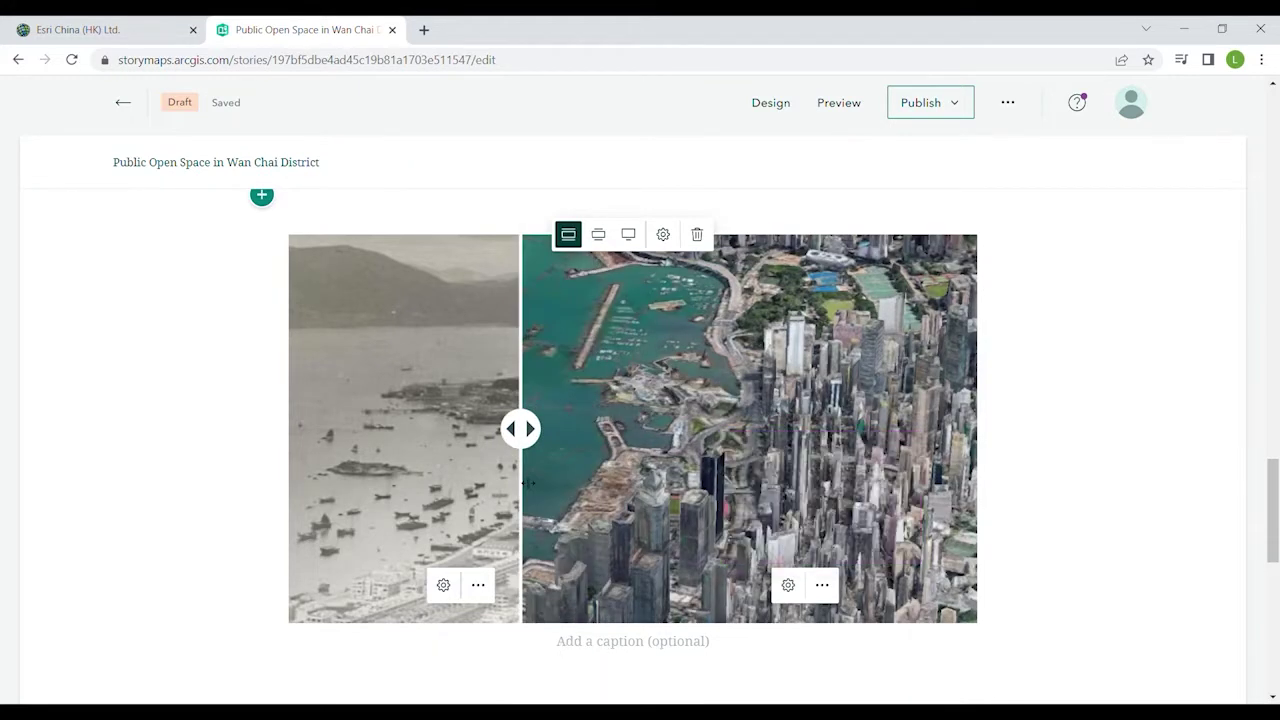
scroll(1149, 266, "down", 3)
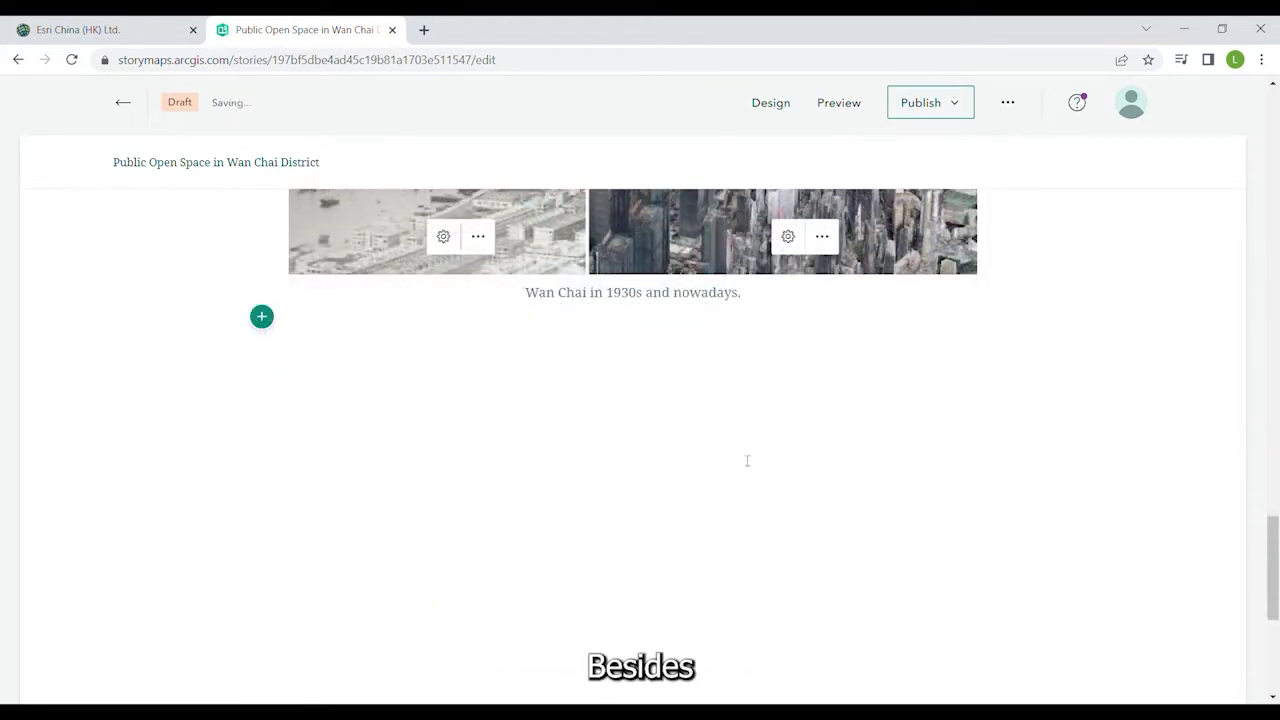
Insert a slideshow and upload a photo as the first slide's background
left_click(261, 316)
scroll(409, 503, "down", 3)
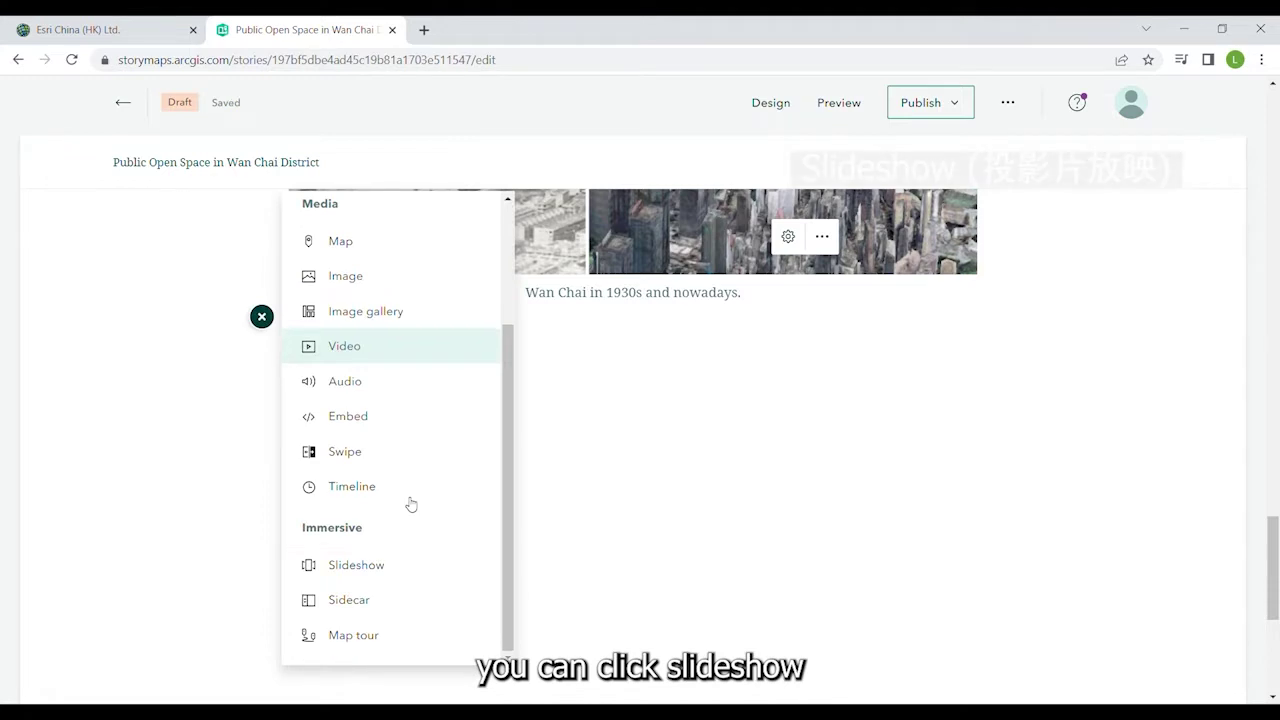
left_click(412, 555)
left_click(632, 231)
left_click(656, 276)
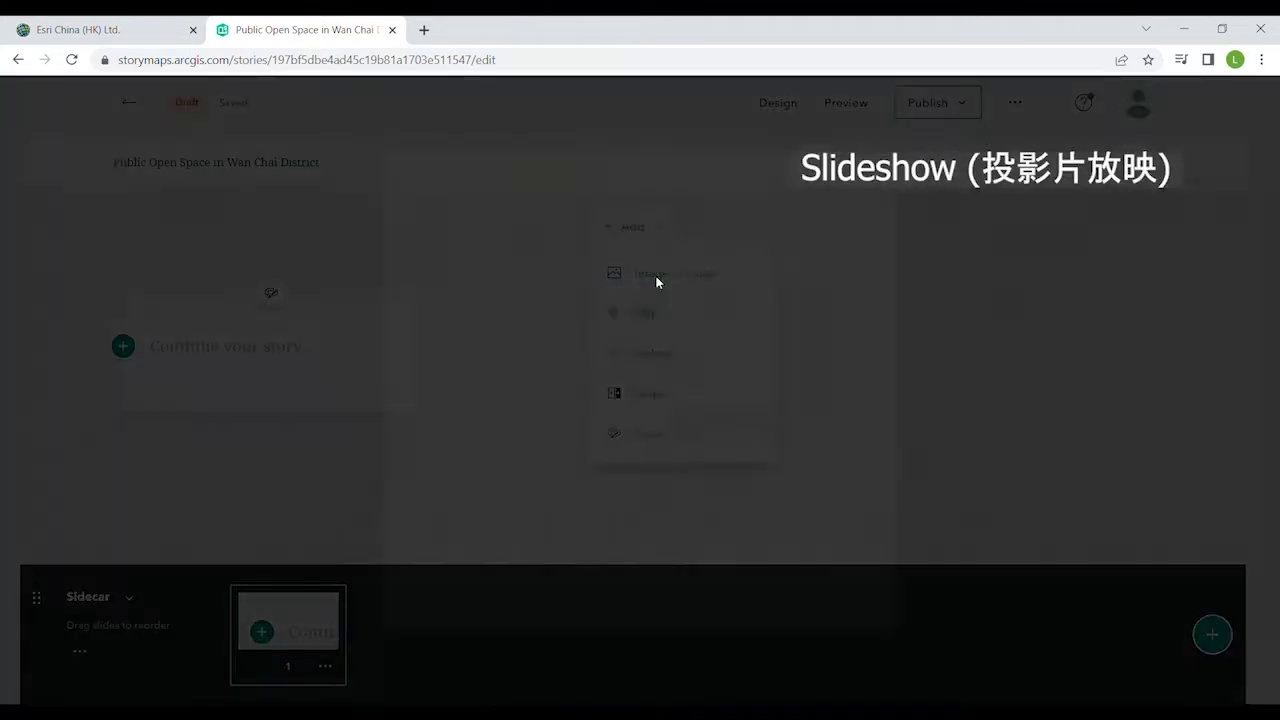
left_click(726, 430)
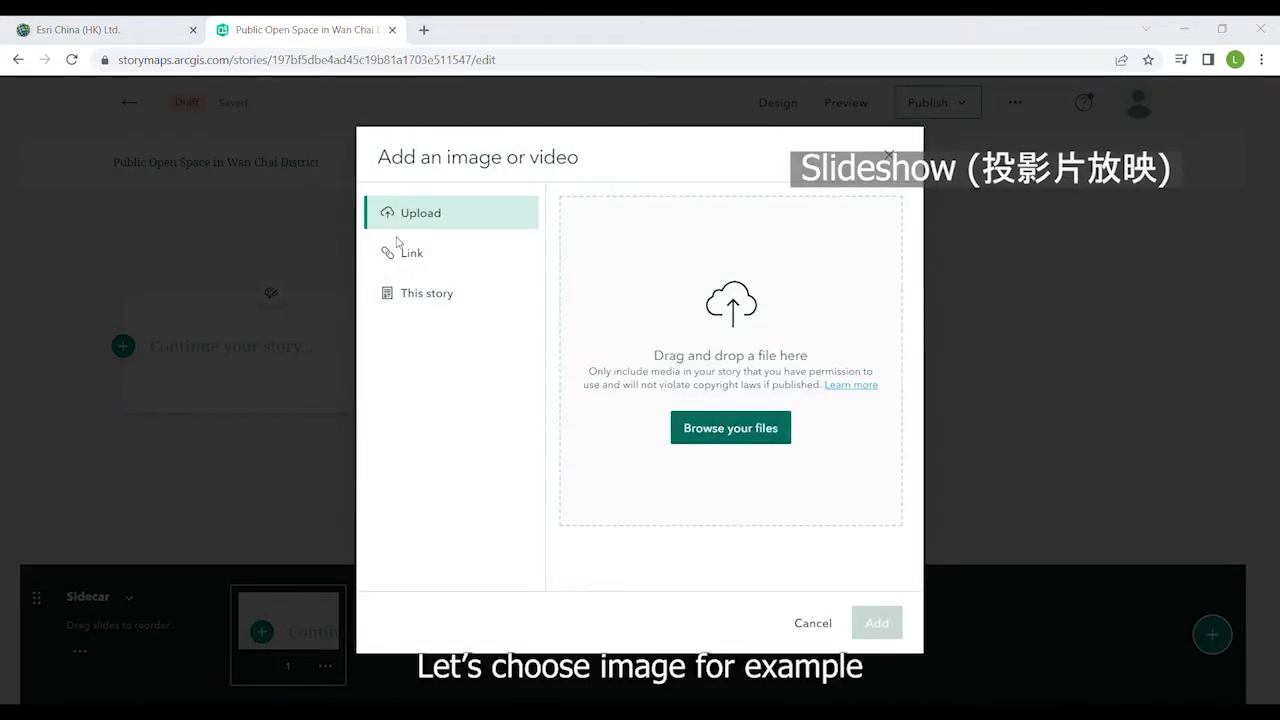
left_click(866, 621)
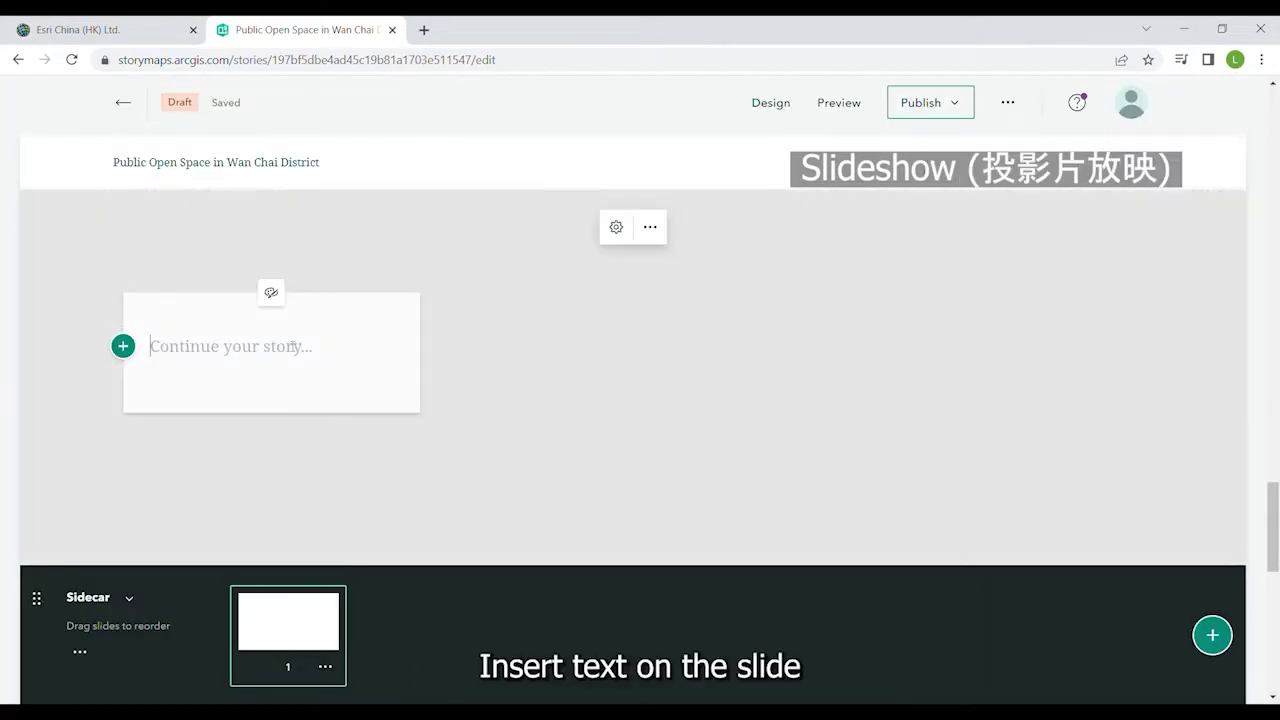
Title the first slide Harbour Road Garden with its description, then preview through to Tai Hang Drive Playground
left_click(292, 346)
type("harbo")
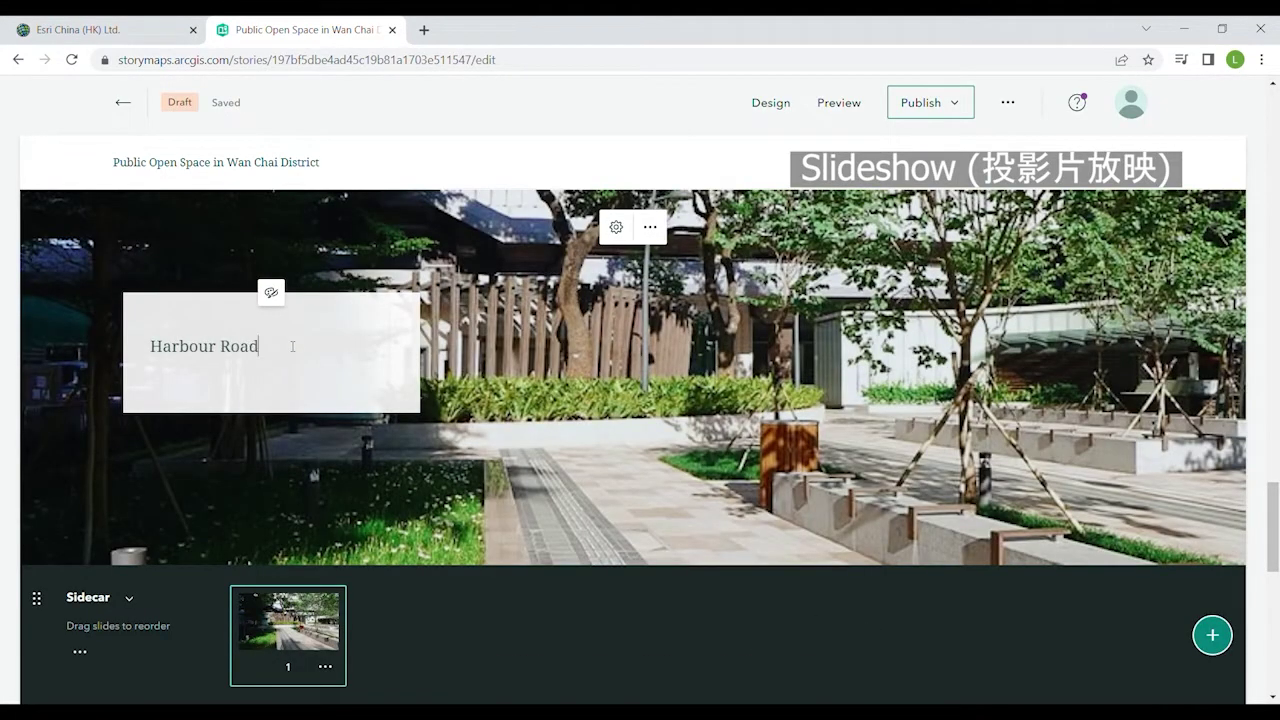
key("Return")
type("The land in W")
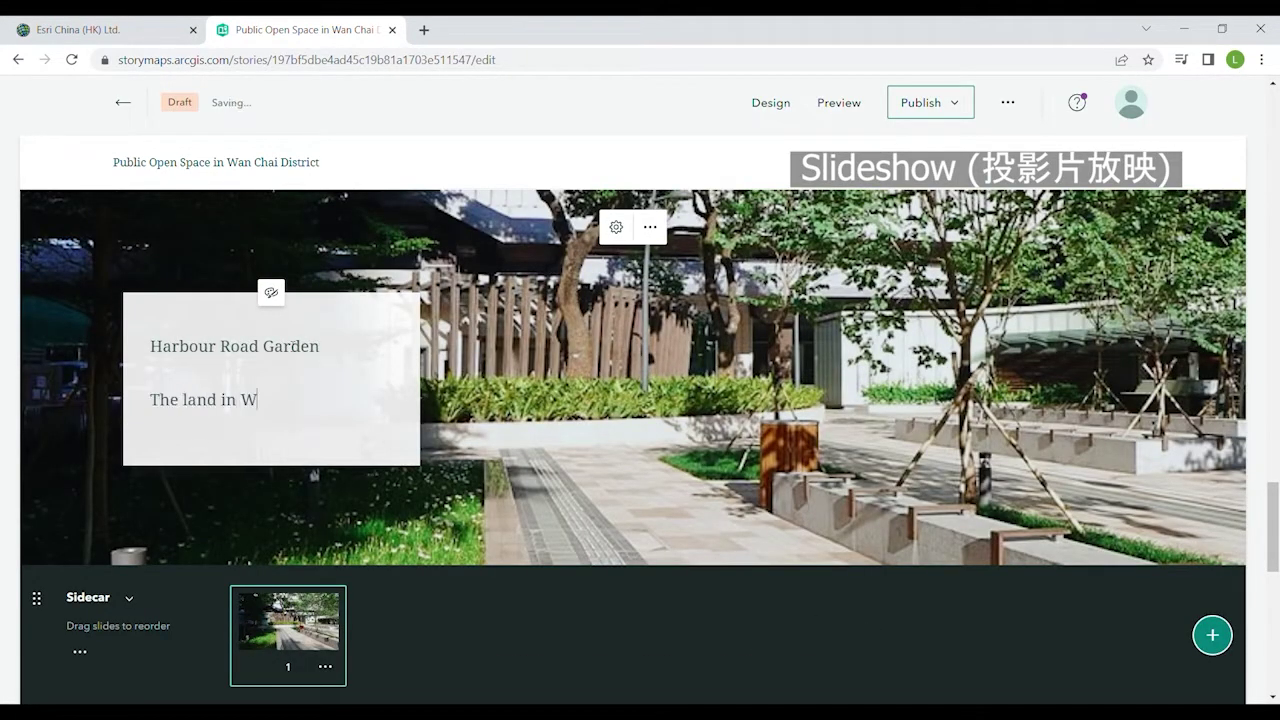
type("an Chai was acquired more")
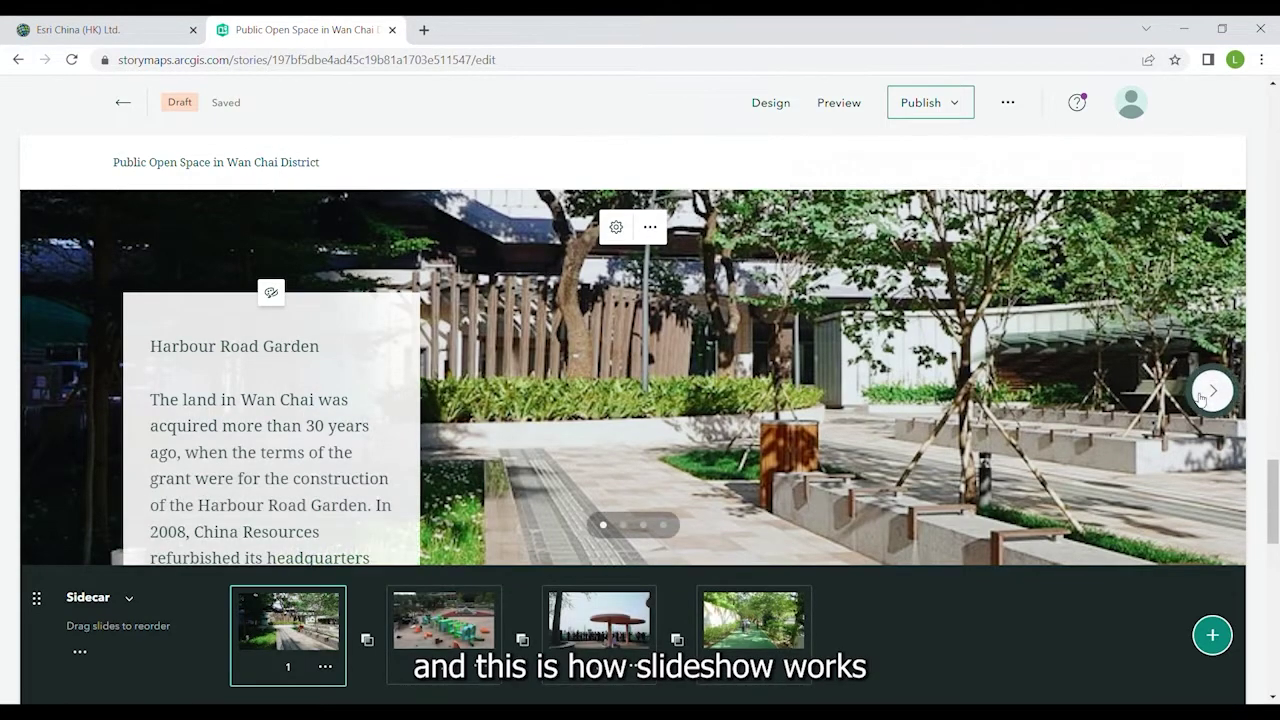
left_click(1209, 392)
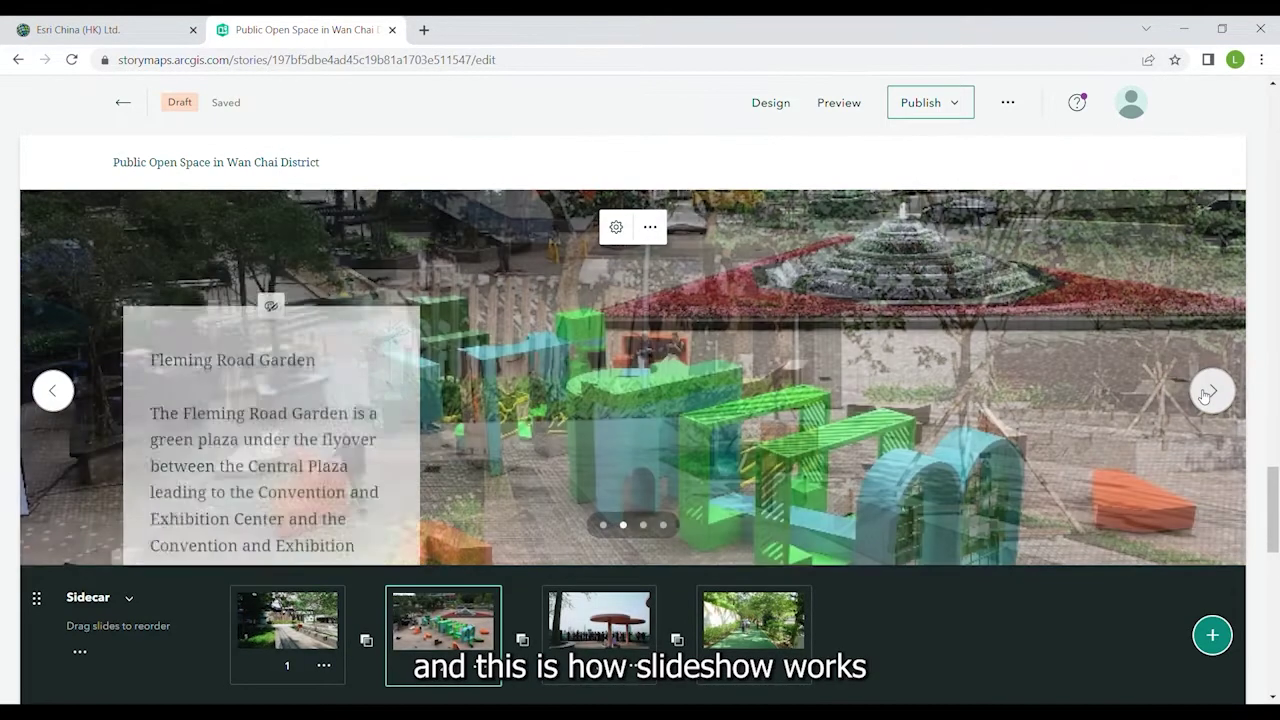
left_click(1210, 391)
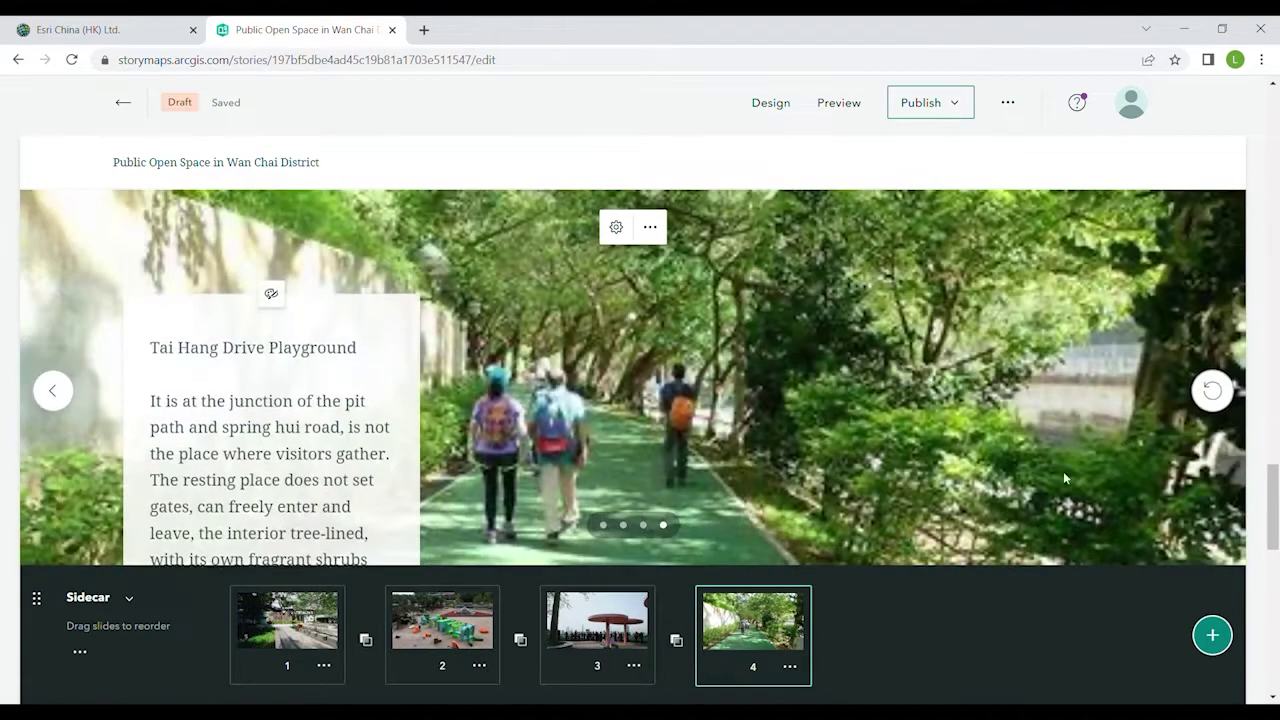
scroll(973, 519, "down", 3)
scroll(973, 519, "down", 5)
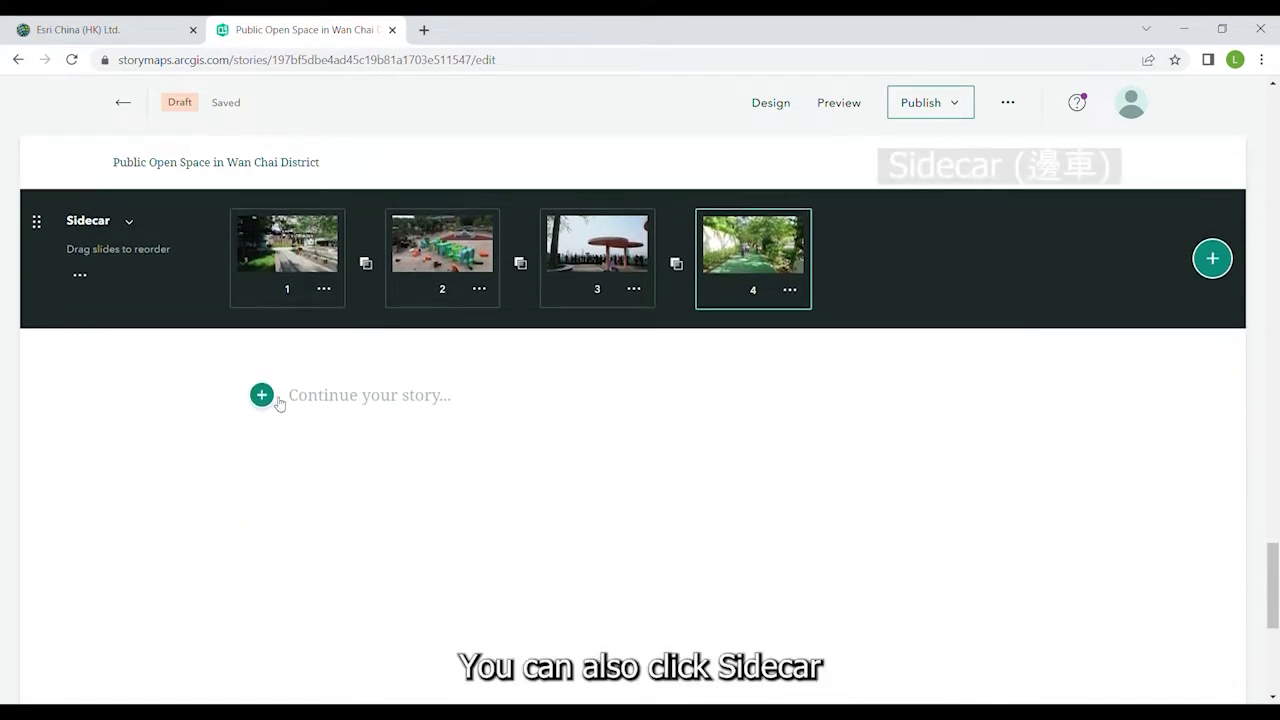
Insert a floating-layout sidecar and upload a photo for its first slide
left_click(277, 399)
scroll(428, 572, "down", 3)
left_click(410, 620)
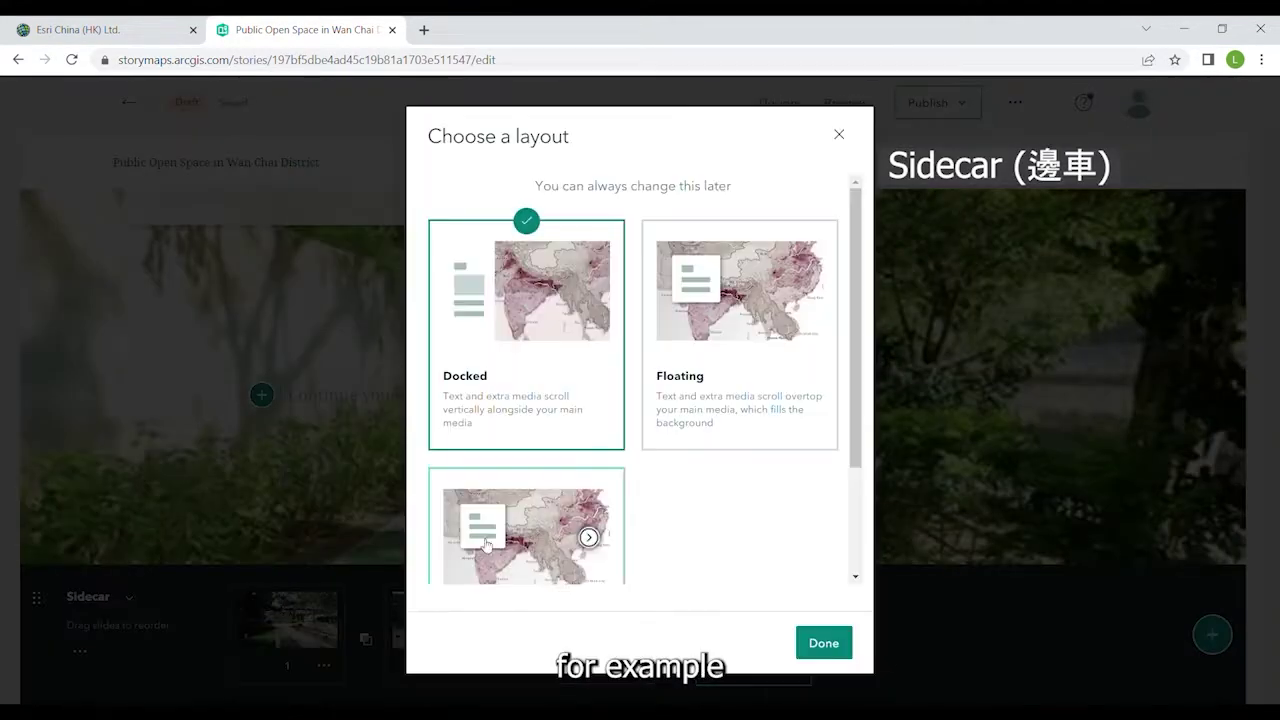
left_click(716, 380)
left_click(823, 643)
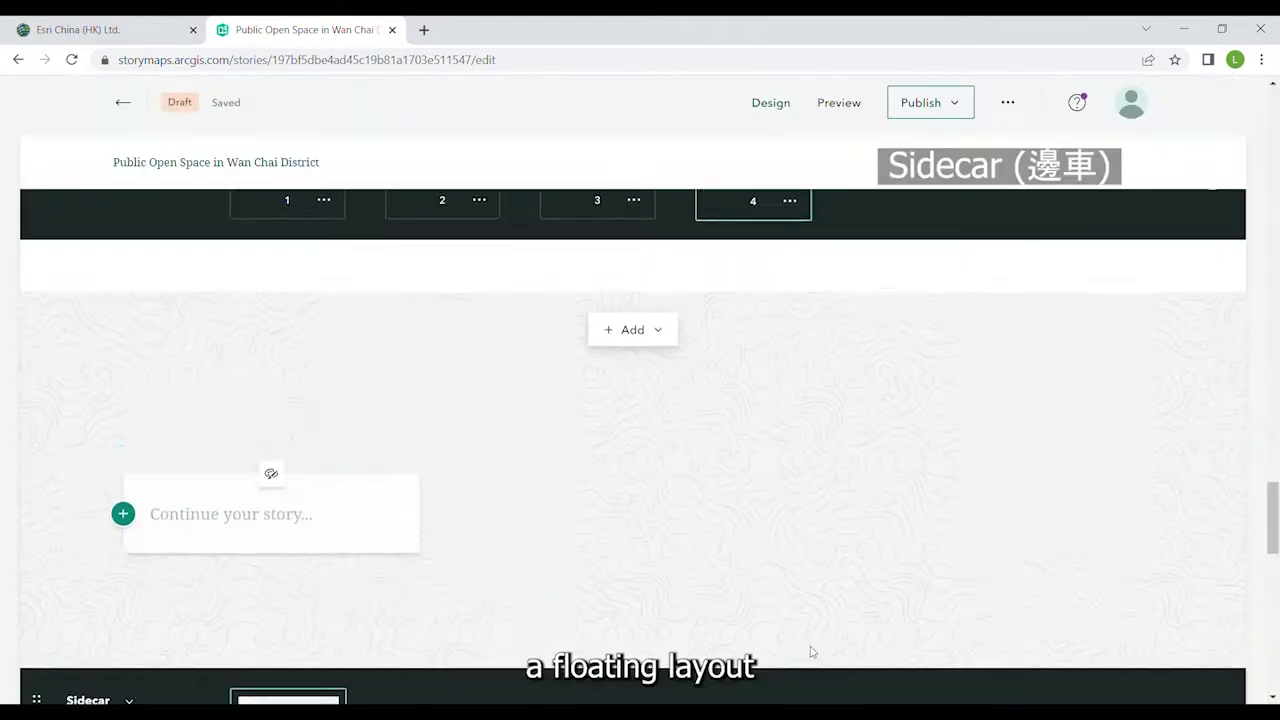
left_click(630, 226)
left_click(641, 273)
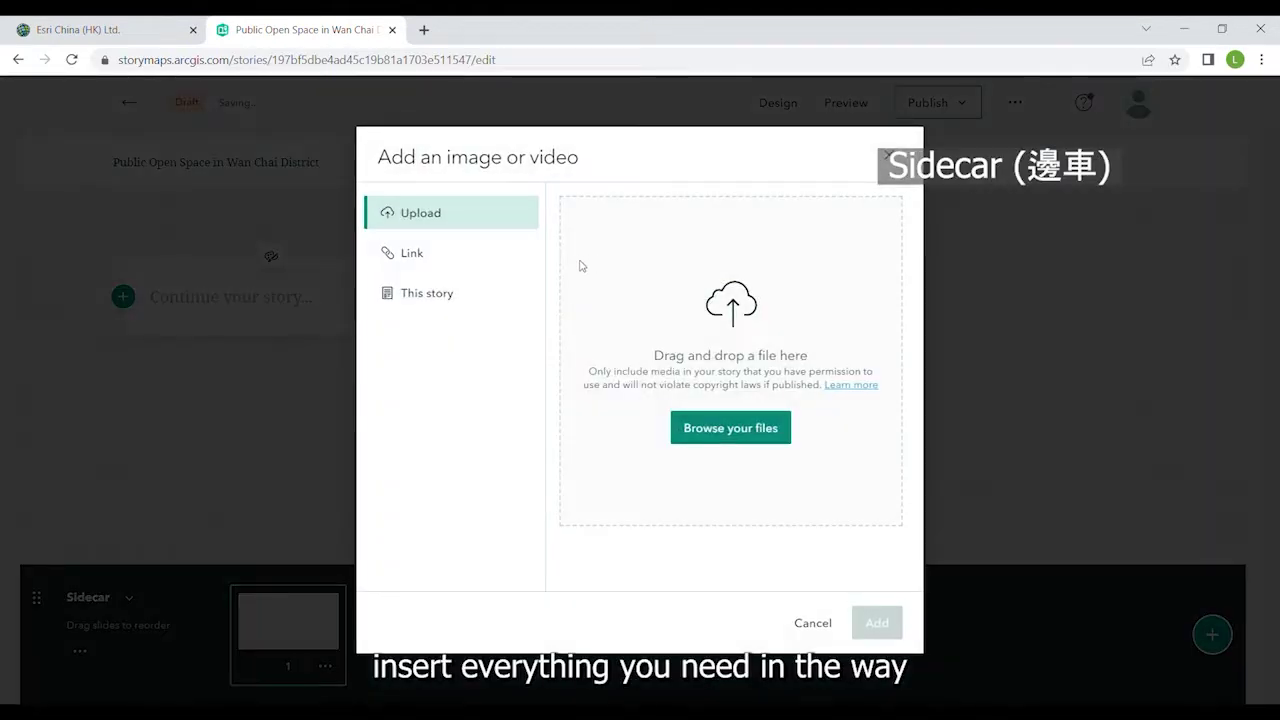
left_click(689, 432)
left_click(877, 618)
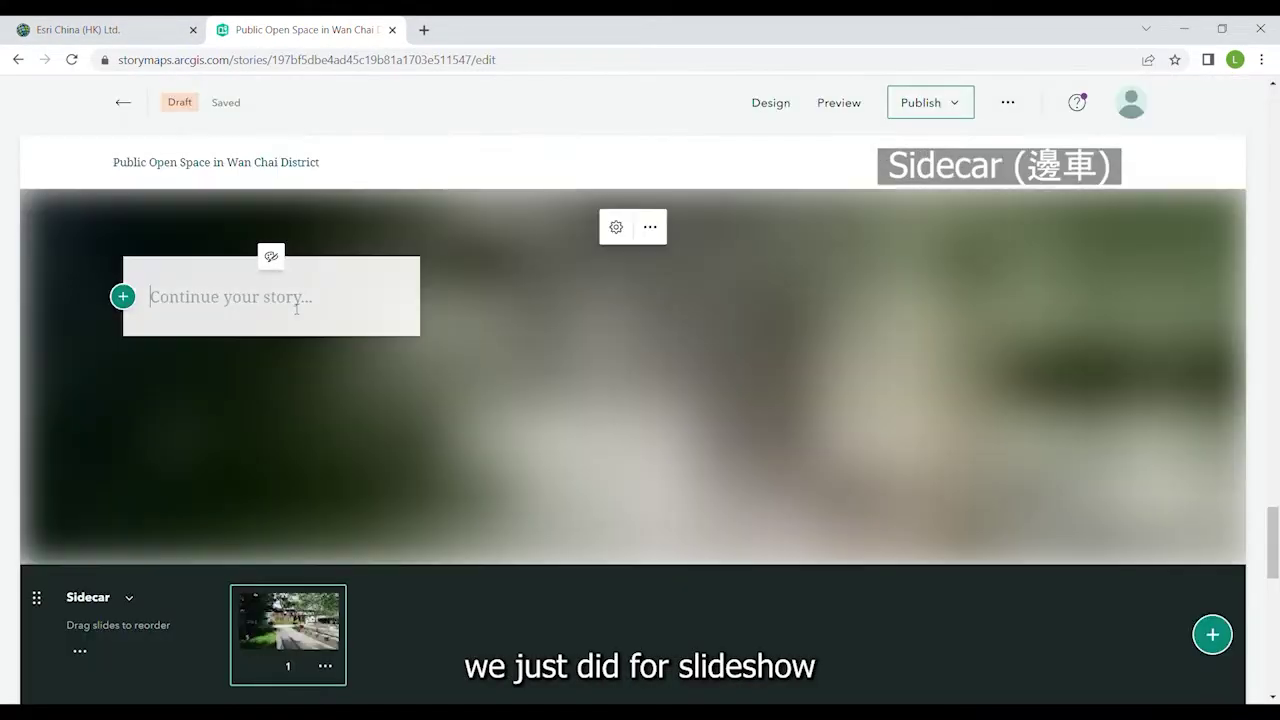
Write the Harbour Road Garden narrative and scroll through the four sidecar slides
left_click(296, 310)
type("Harbour Road Garden")
key("Return")
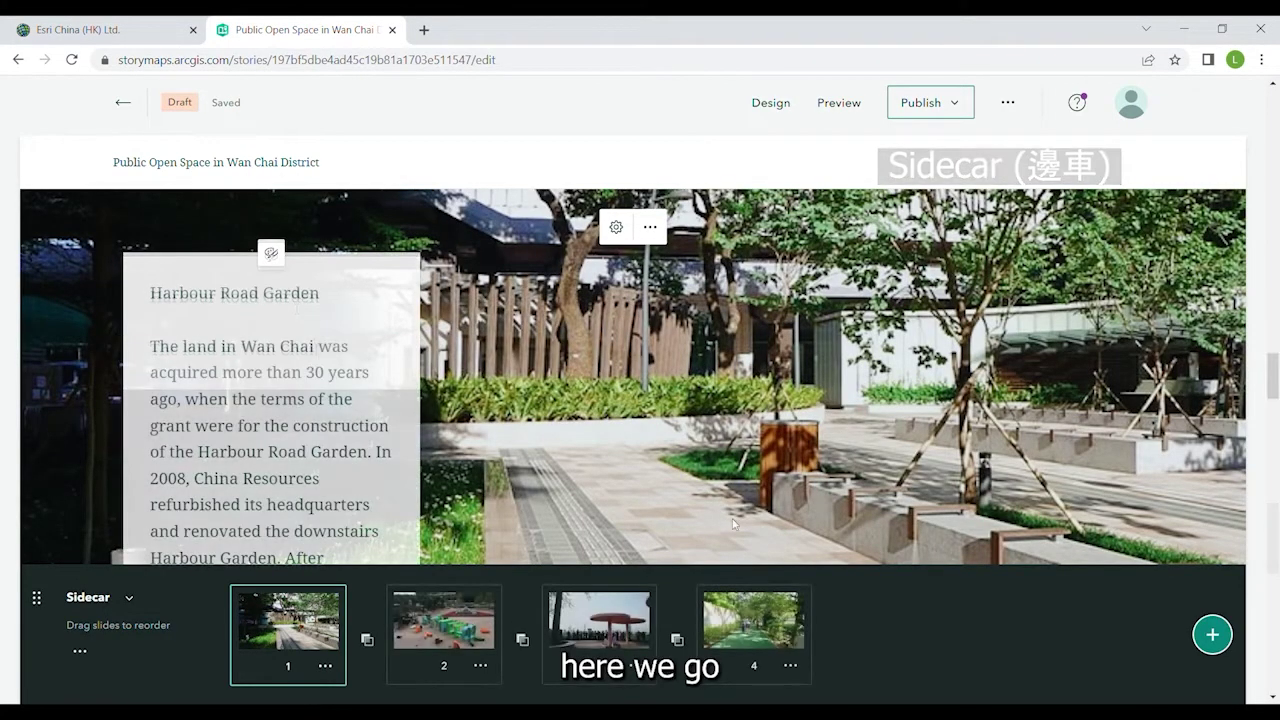
scroll(732, 523, "down", 3)
scroll(732, 523, "down", 5)
scroll(732, 523, "down", 3)
scroll(732, 523, "down", 2)
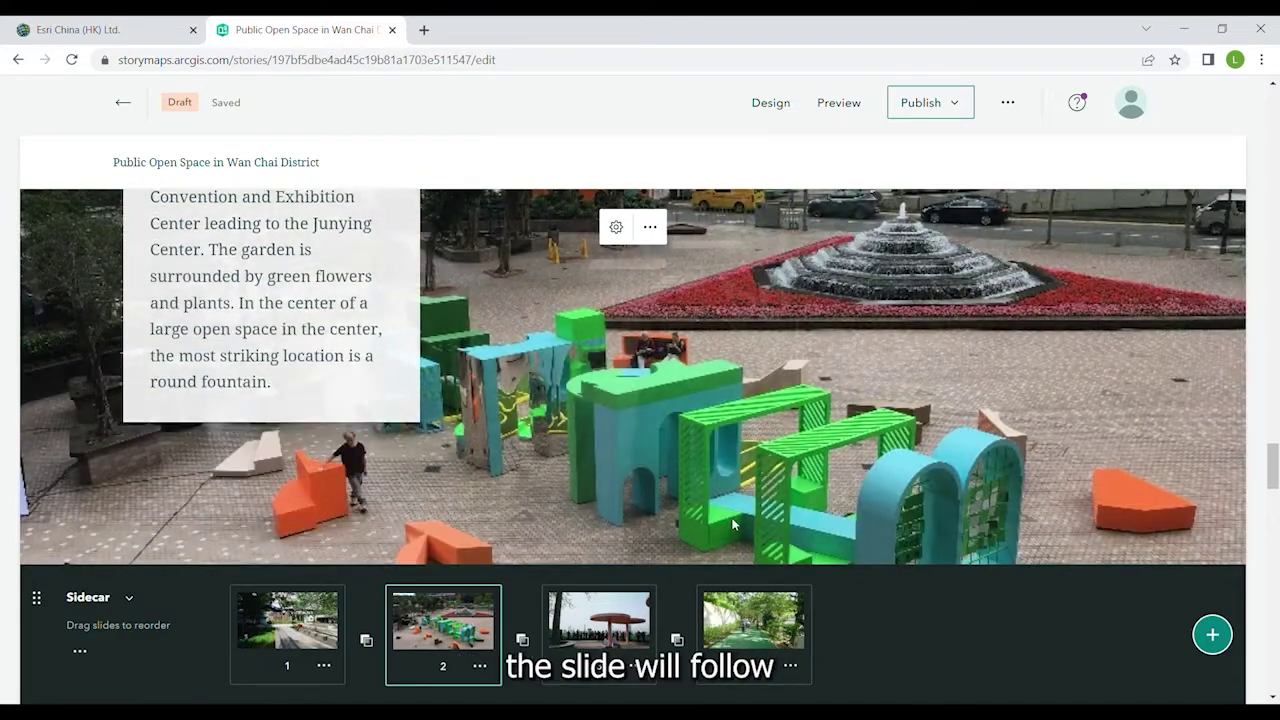
scroll(732, 523, "down", 2)
scroll(732, 523, "down", 2)
scroll(732, 523, "down", 2)
scroll(732, 523, "down", 2)
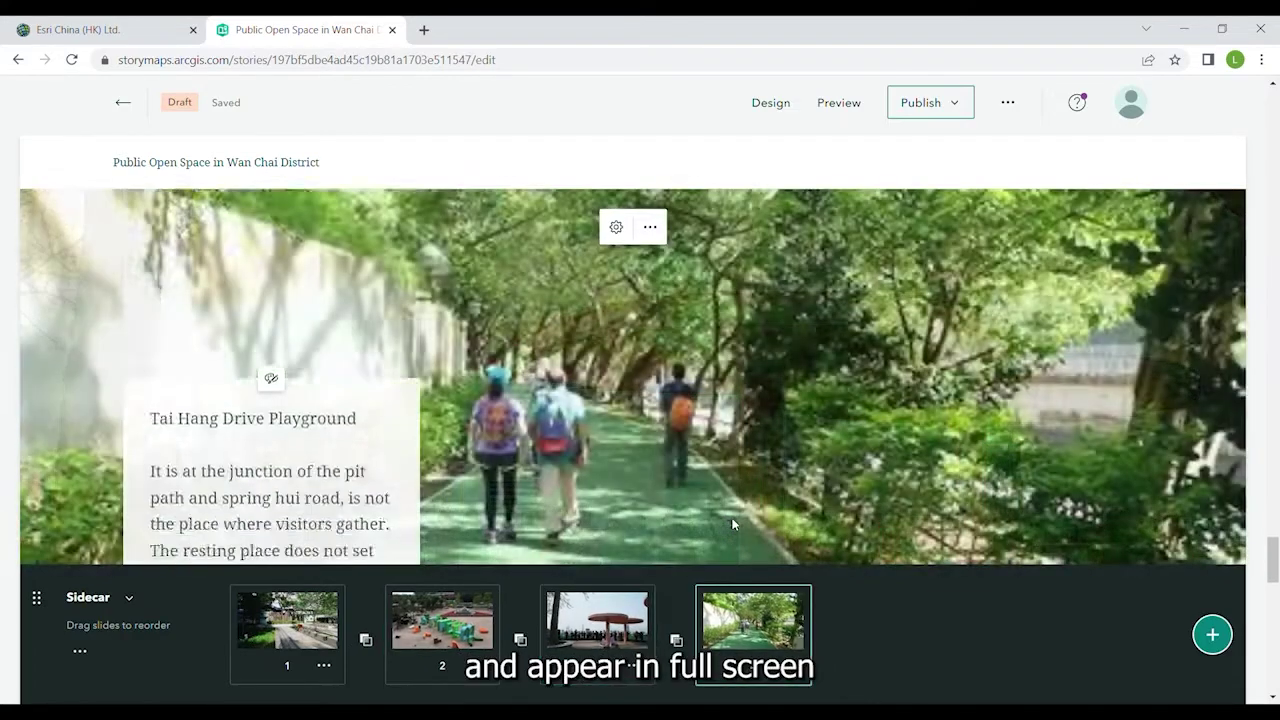
scroll(732, 523, "down", 2)
scroll(732, 523, "down", 3)
scroll(732, 523, "down", 2)
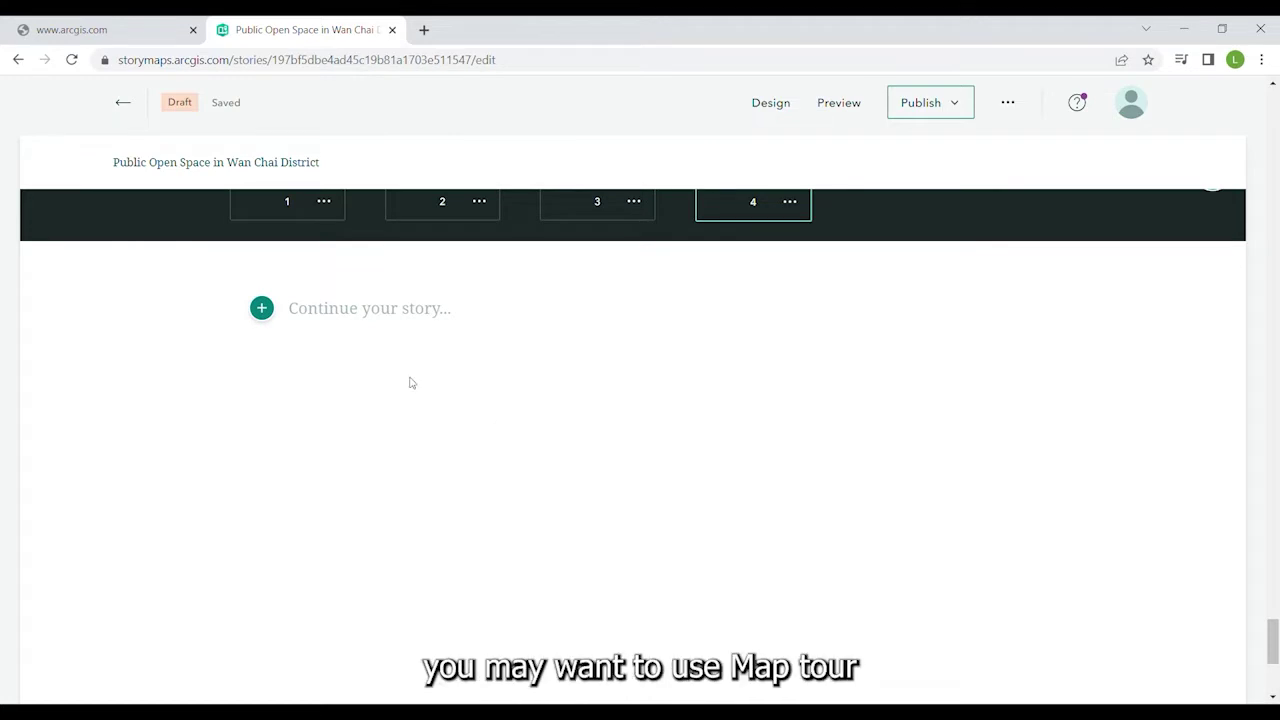
Create a map tour from four uploaded park photos, reordering them to match the slideshow
left_click(262, 308)
scroll(400, 450, "down", 3)
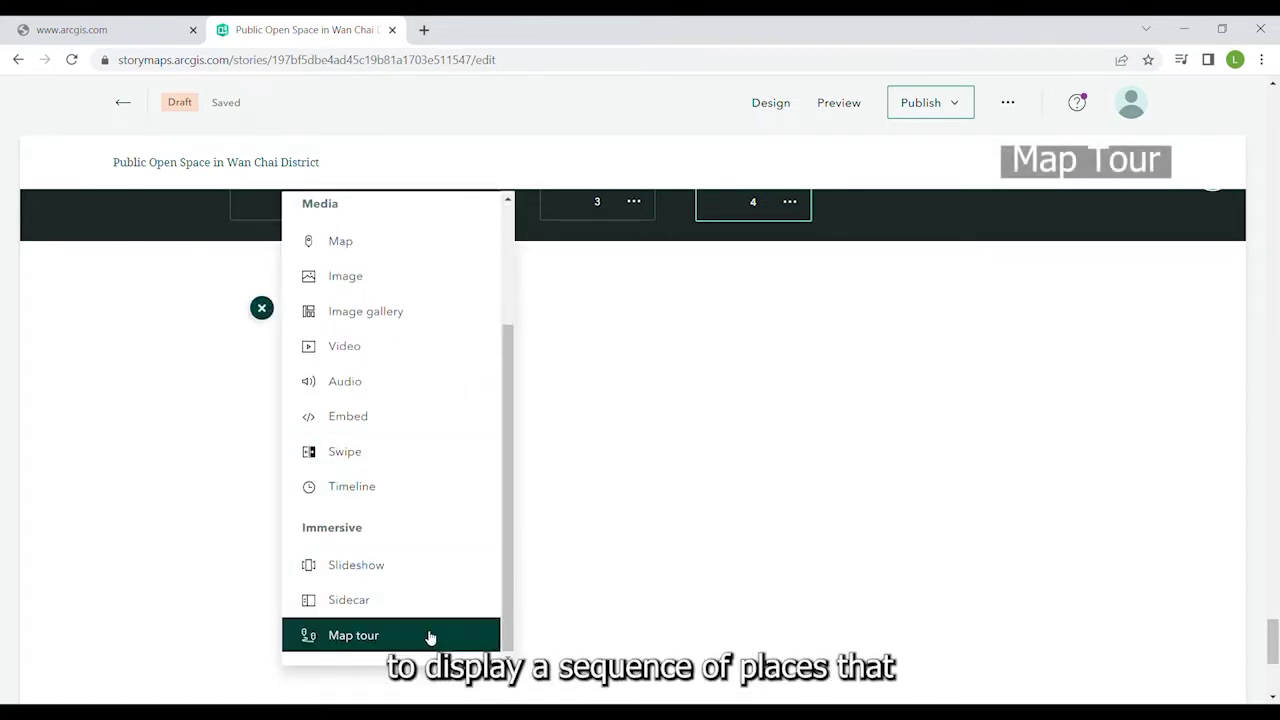
left_click(426, 635)
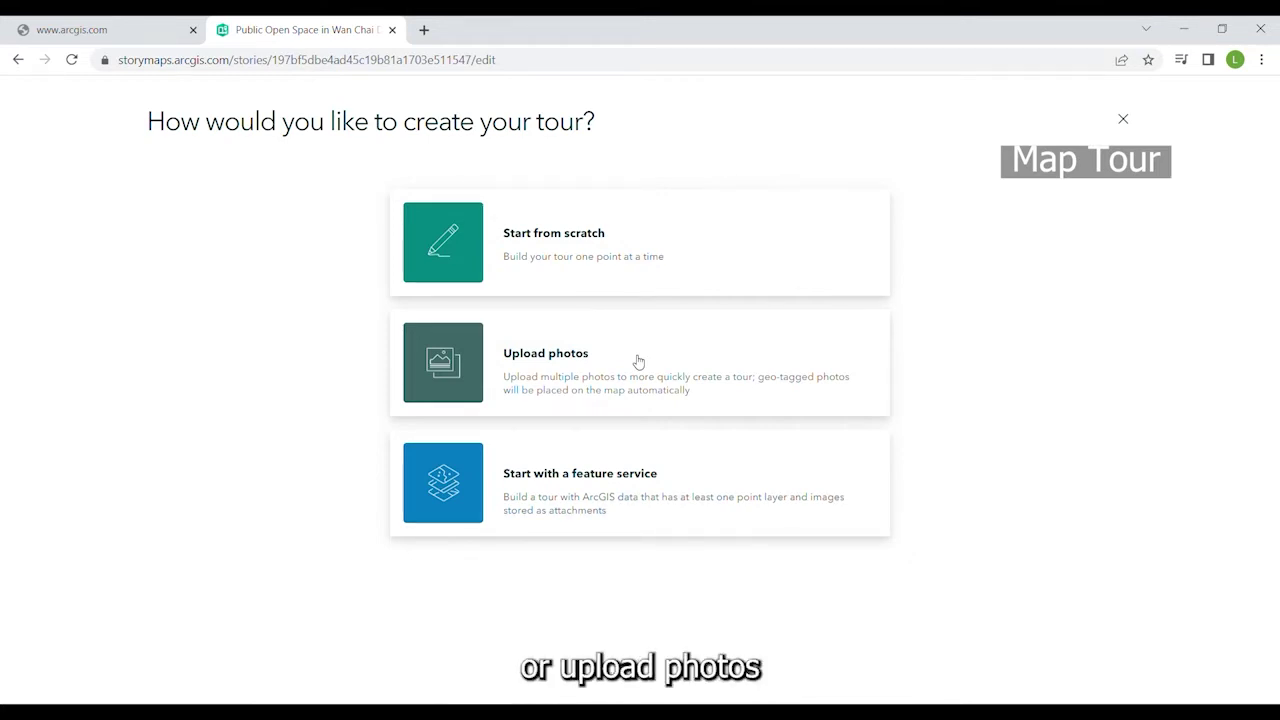
left_click(638, 361)
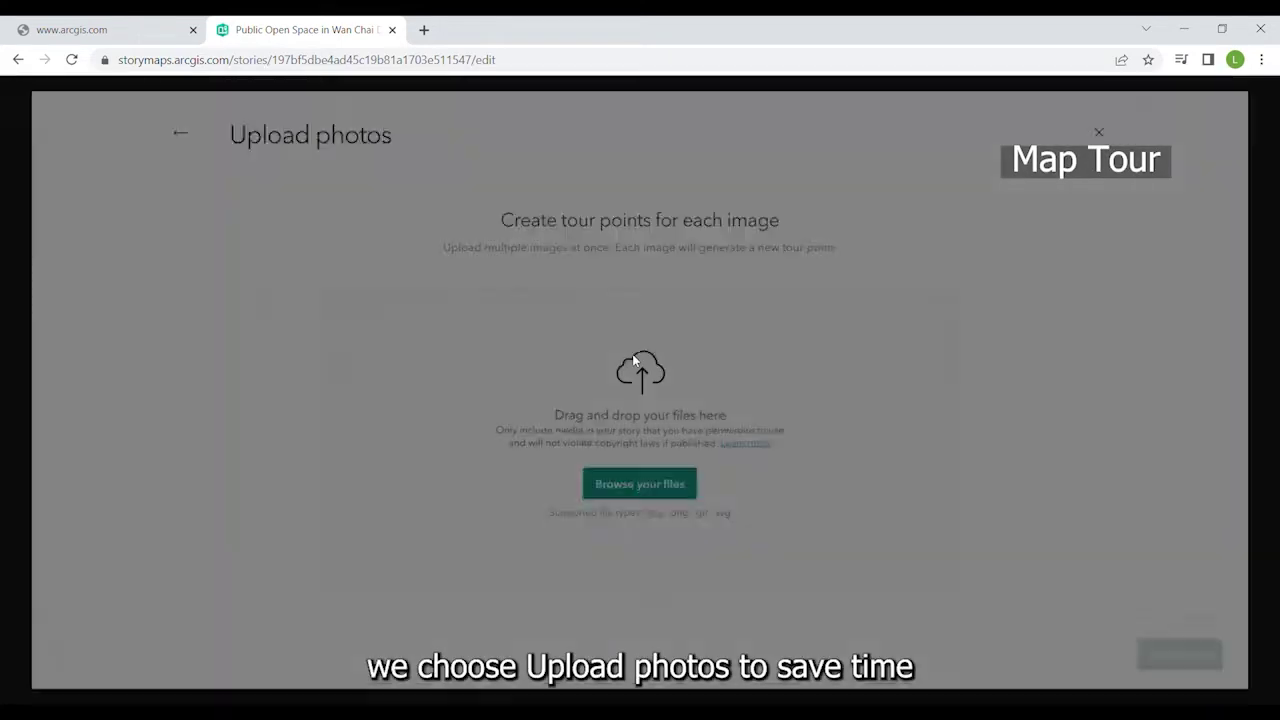
left_click(647, 487)
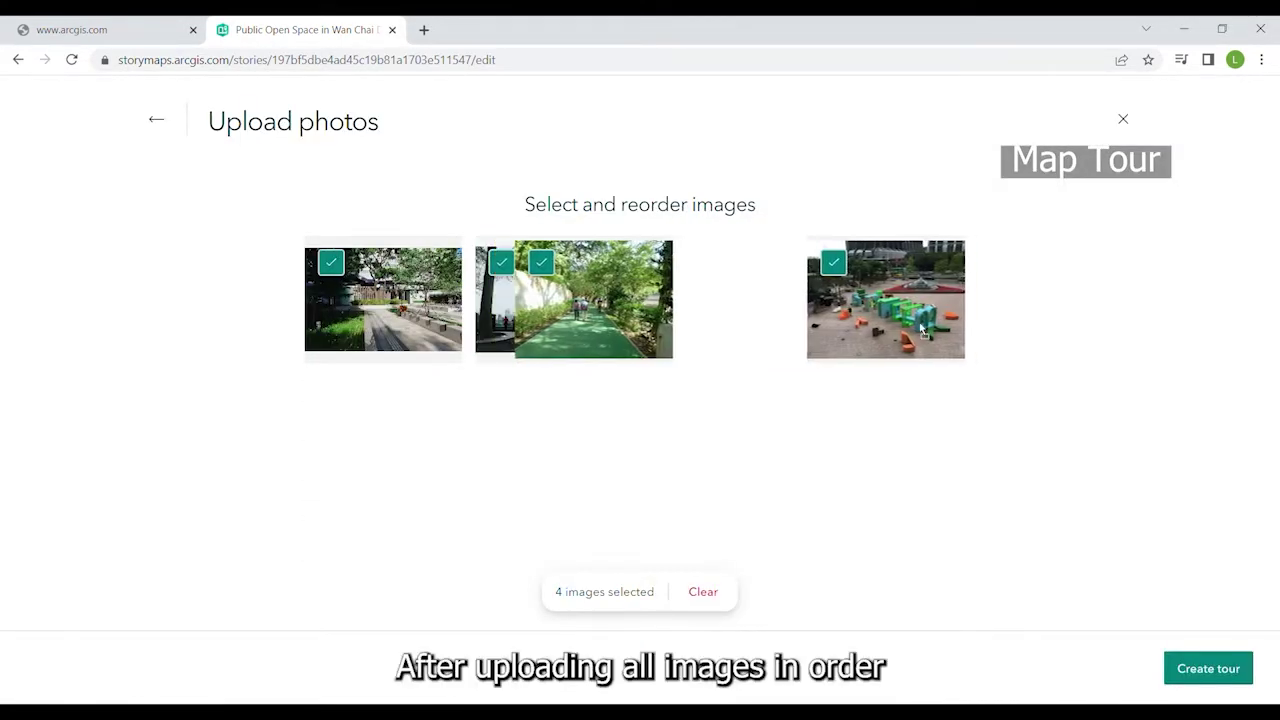
left_click_drag(615, 333, 896, 300)
left_click_drag(725, 300, 455, 318)
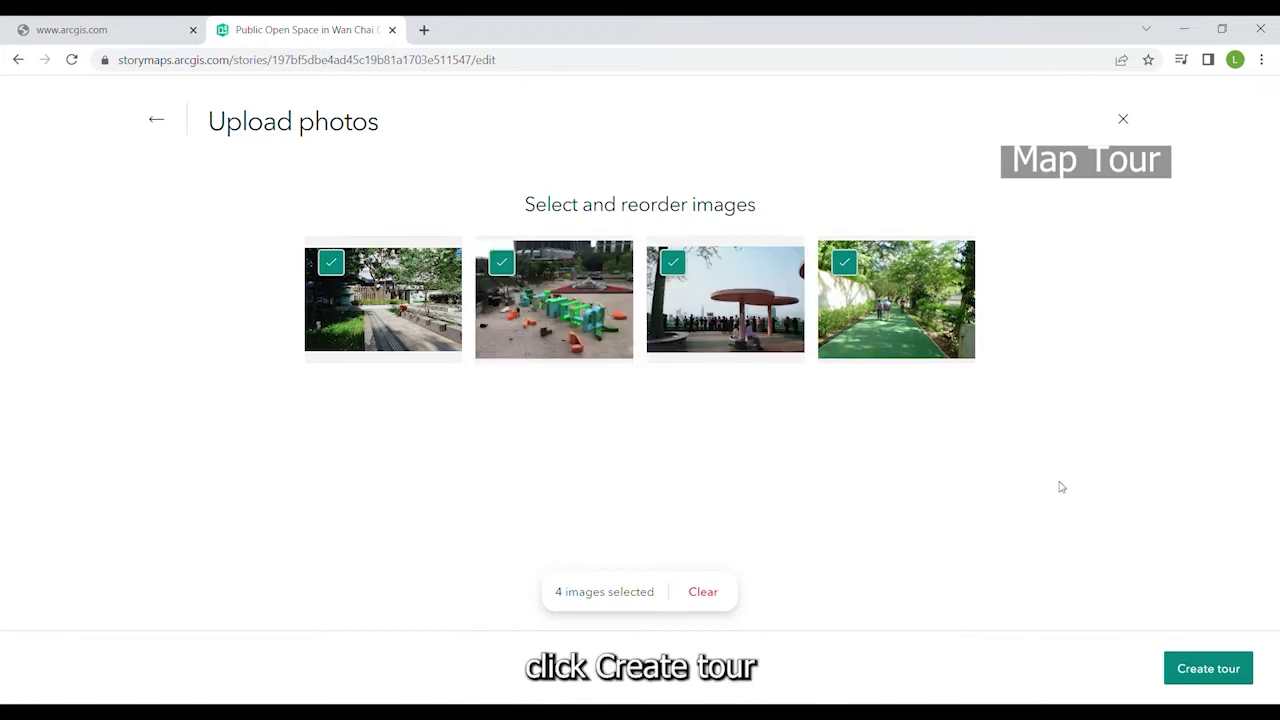
left_click(1218, 677)
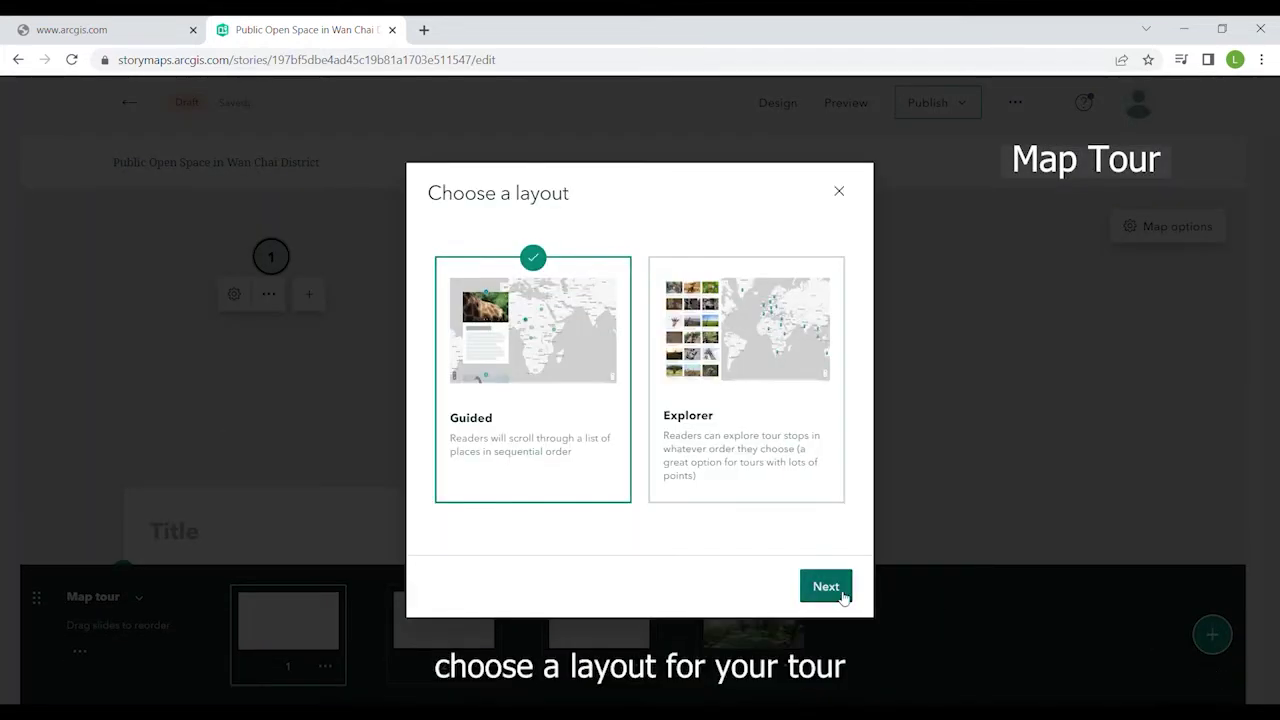
left_click(828, 590)
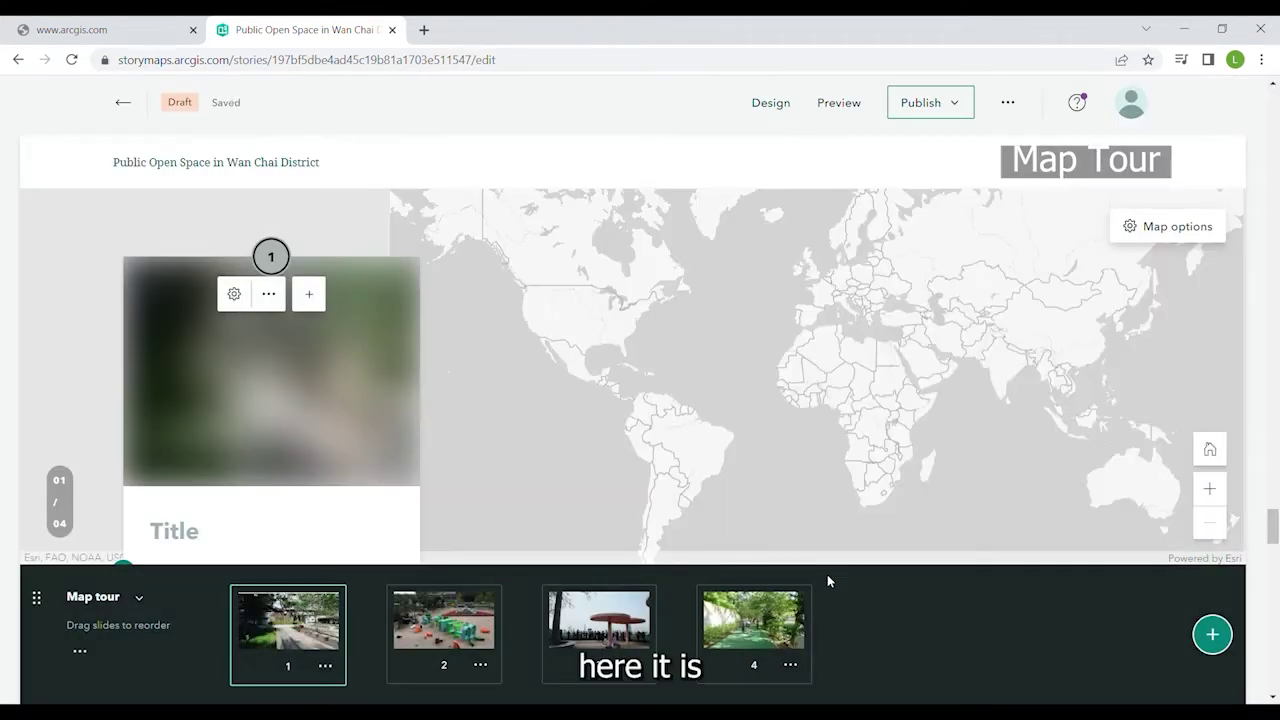
Set the map tour's points to green and its basemap to Topographic
left_click(1160, 232)
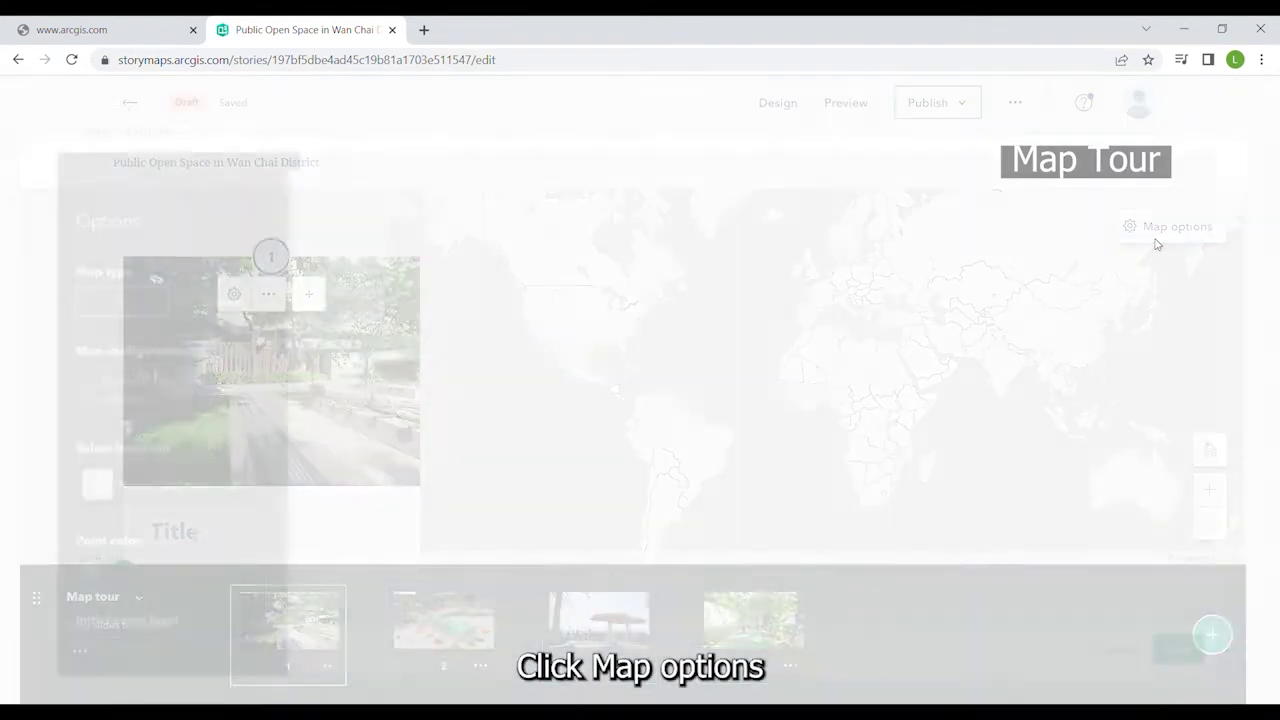
left_click(46, 588)
mouse_move(140, 437)
left_mouse_down()
mouse_move(106, 449)
mouse_move(103, 486)
left_mouse_up()
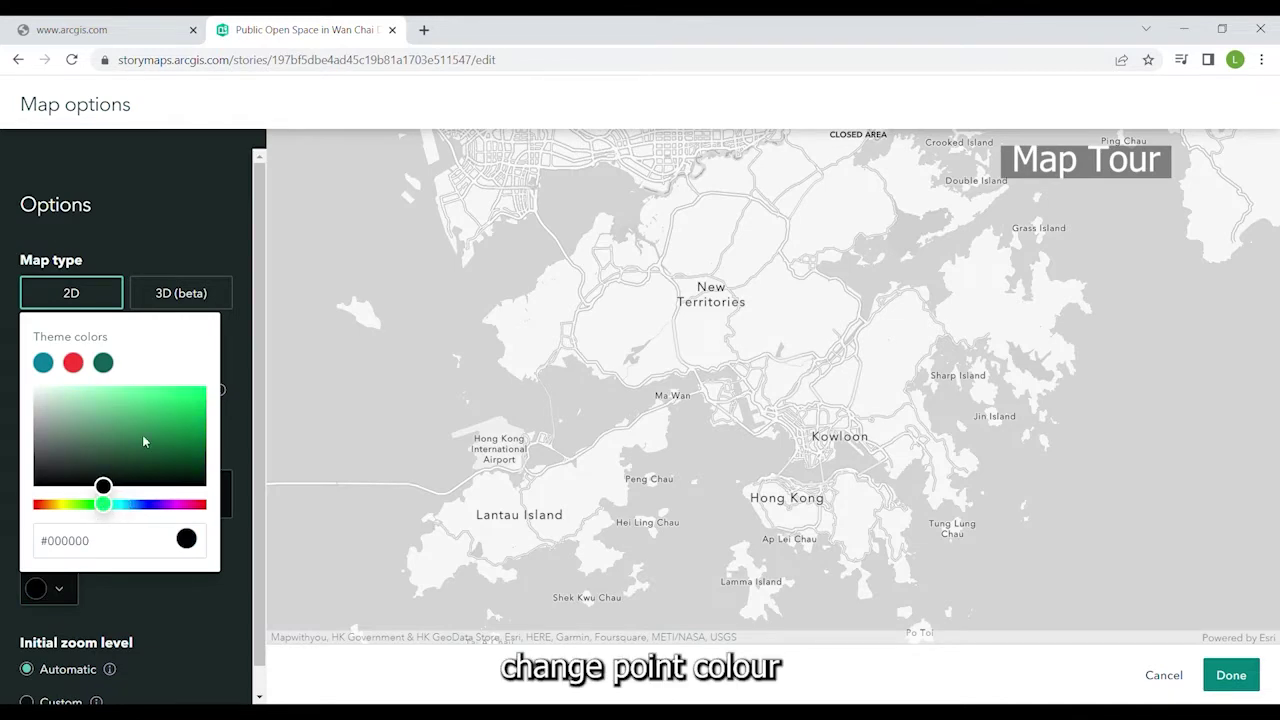
left_click(109, 410)
key("Escape")
left_click(157, 517)
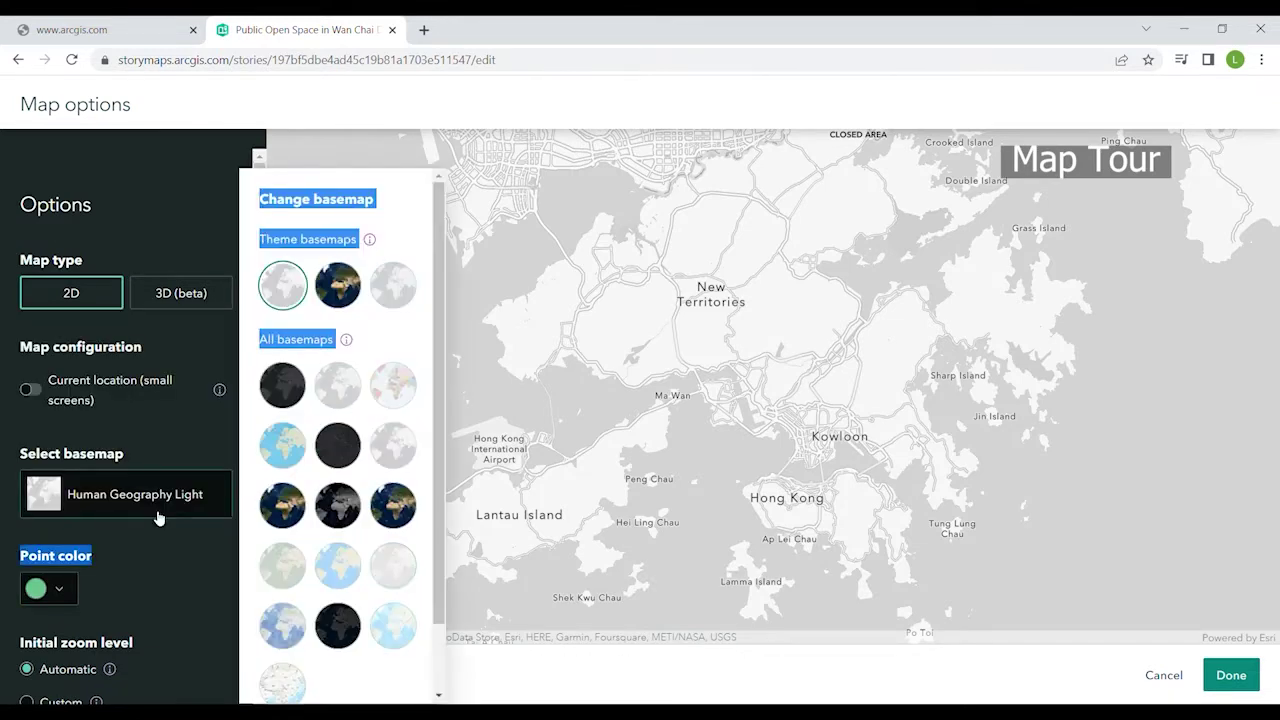
left_click(395, 634)
left_click(1231, 675)
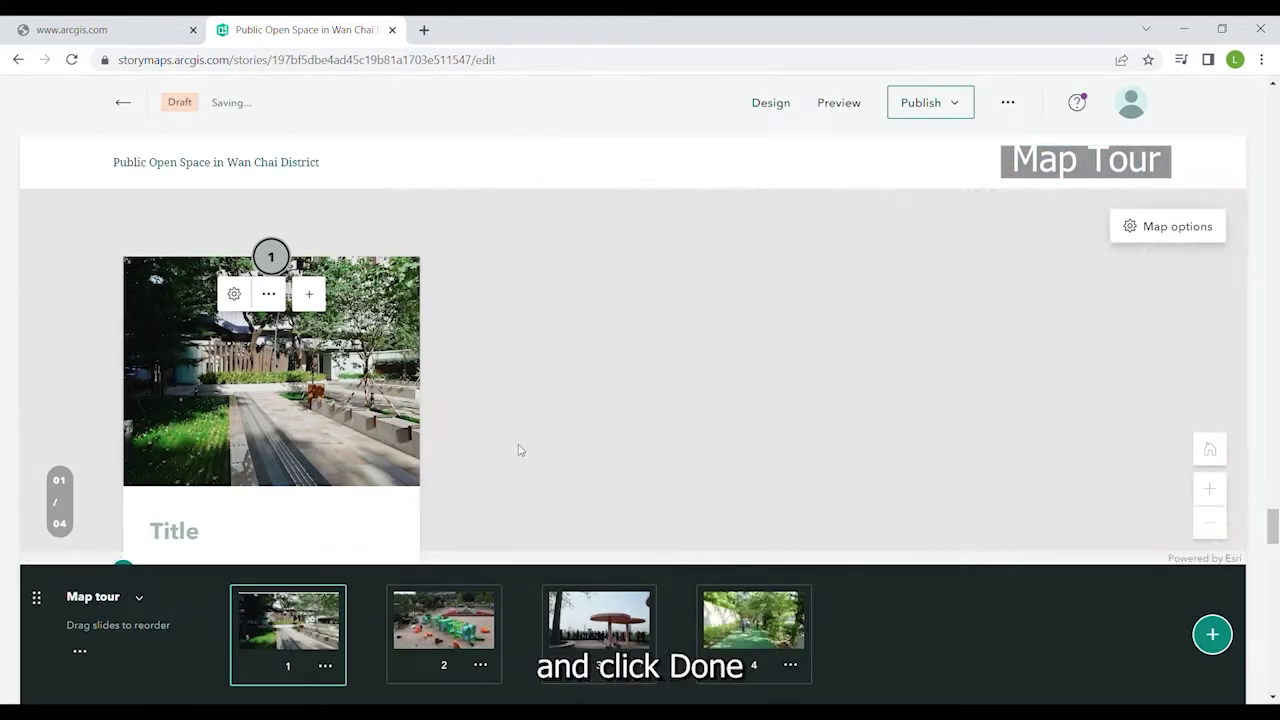
Pin the first tour stop at Harbour Road Garden at street-level zoom and finish its title
scroll(295, 465, "down", 2)
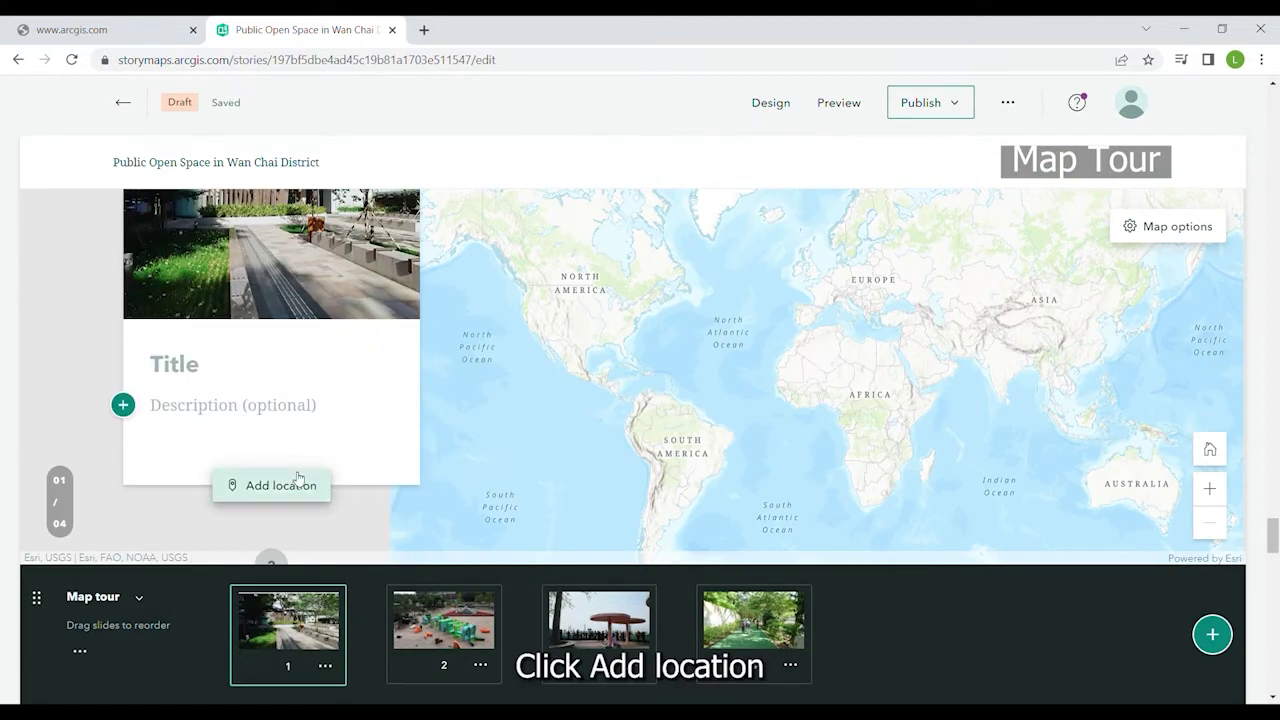
left_click(297, 485)
left_click(951, 102)
type("harbour")
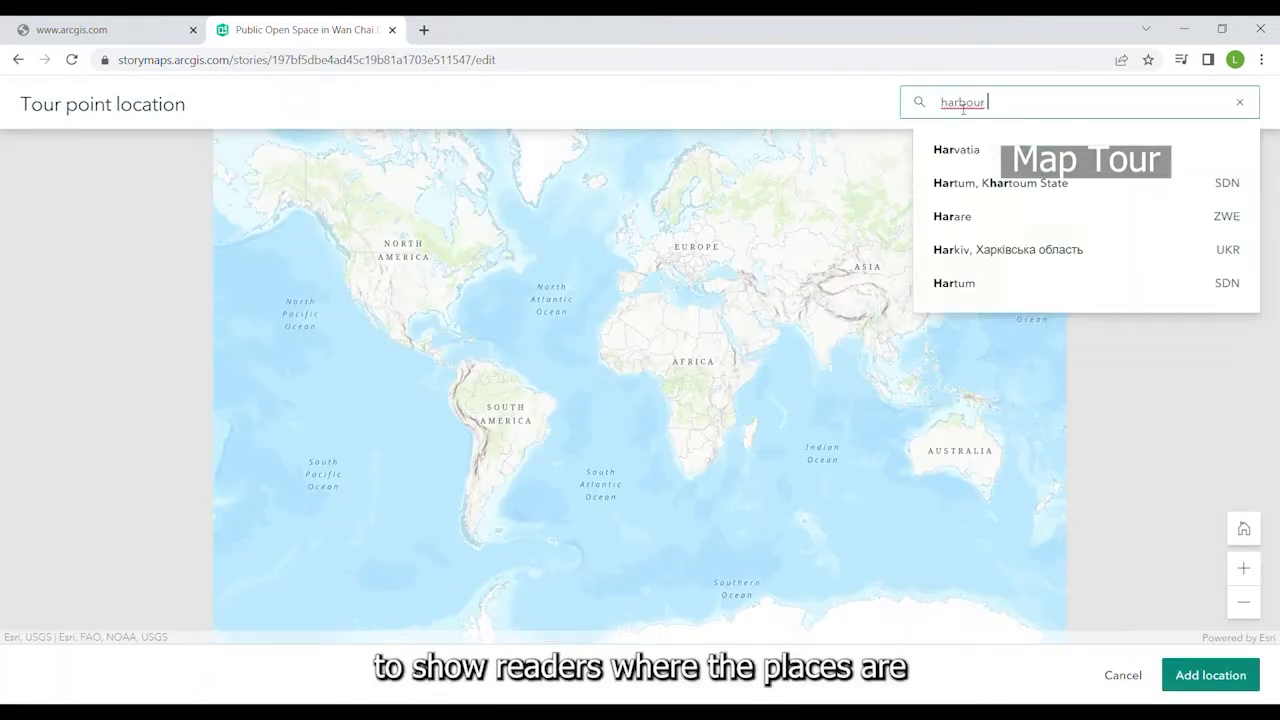
type(" road garden")
key("Return")
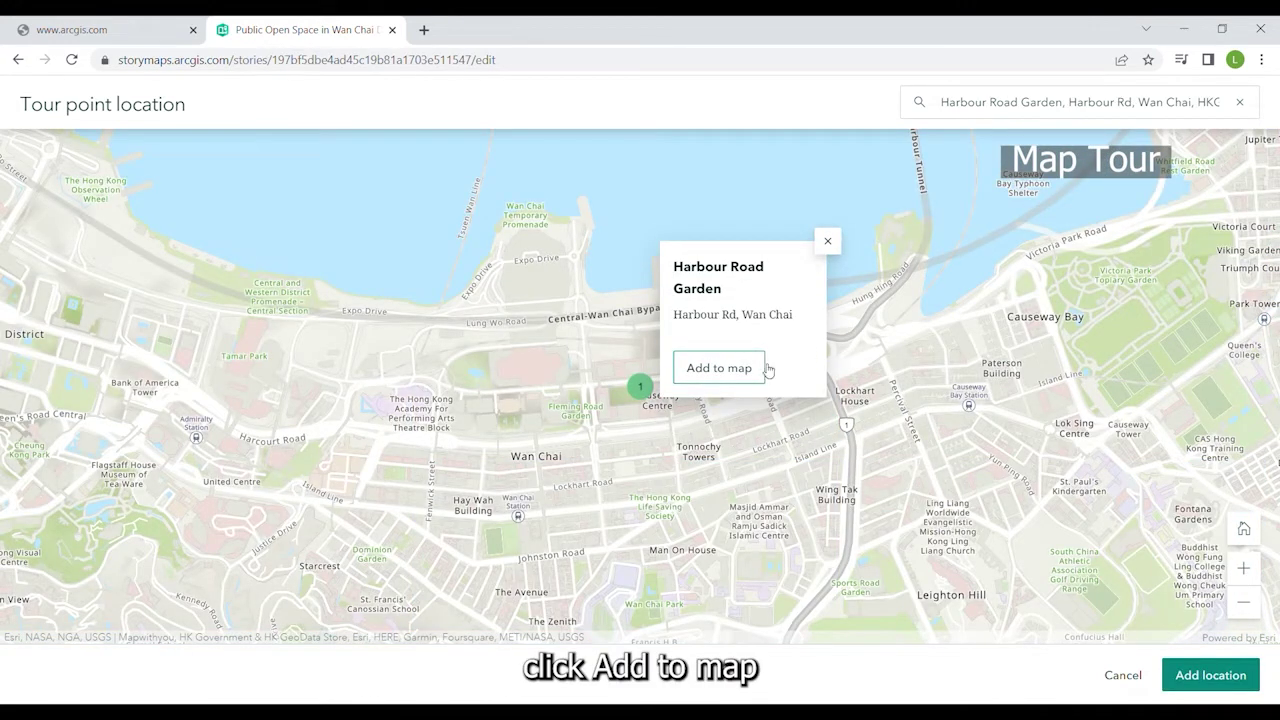
left_click(718, 368)
scroll(752, 369, "up", 1)
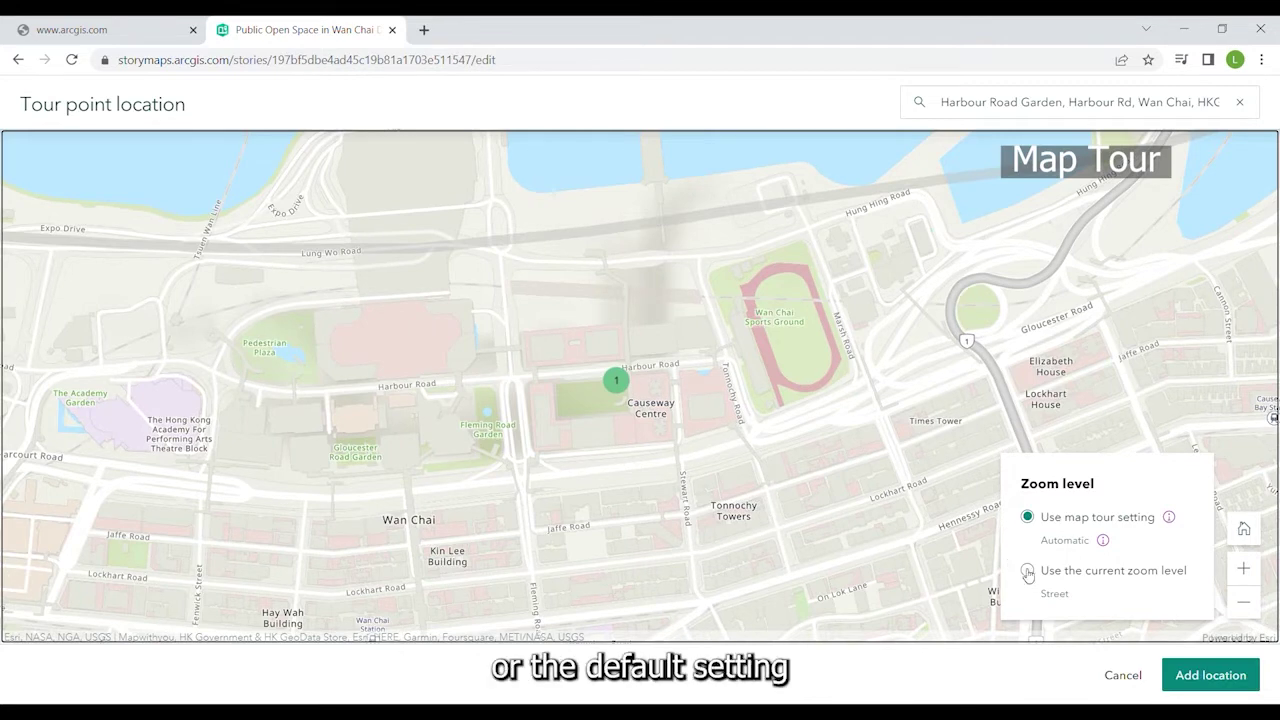
left_click(1027, 570)
left_click(1210, 675)
type("Harbour Road Garde")
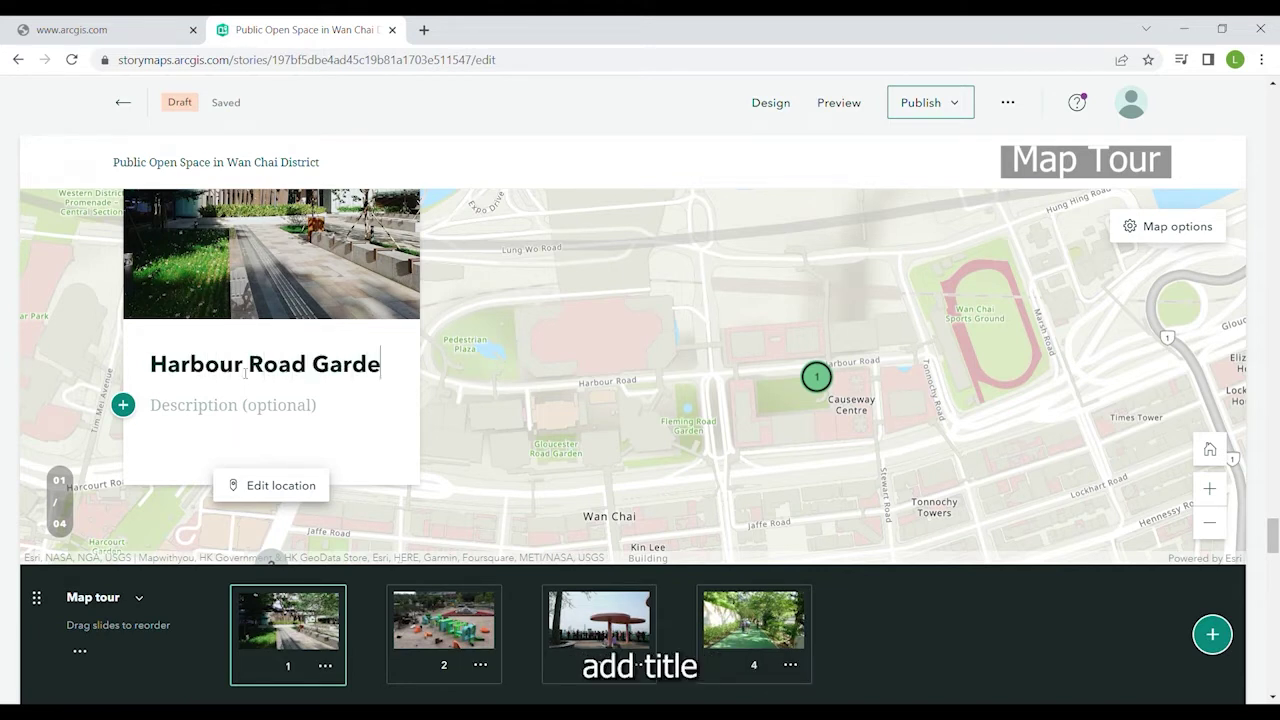
type("n")
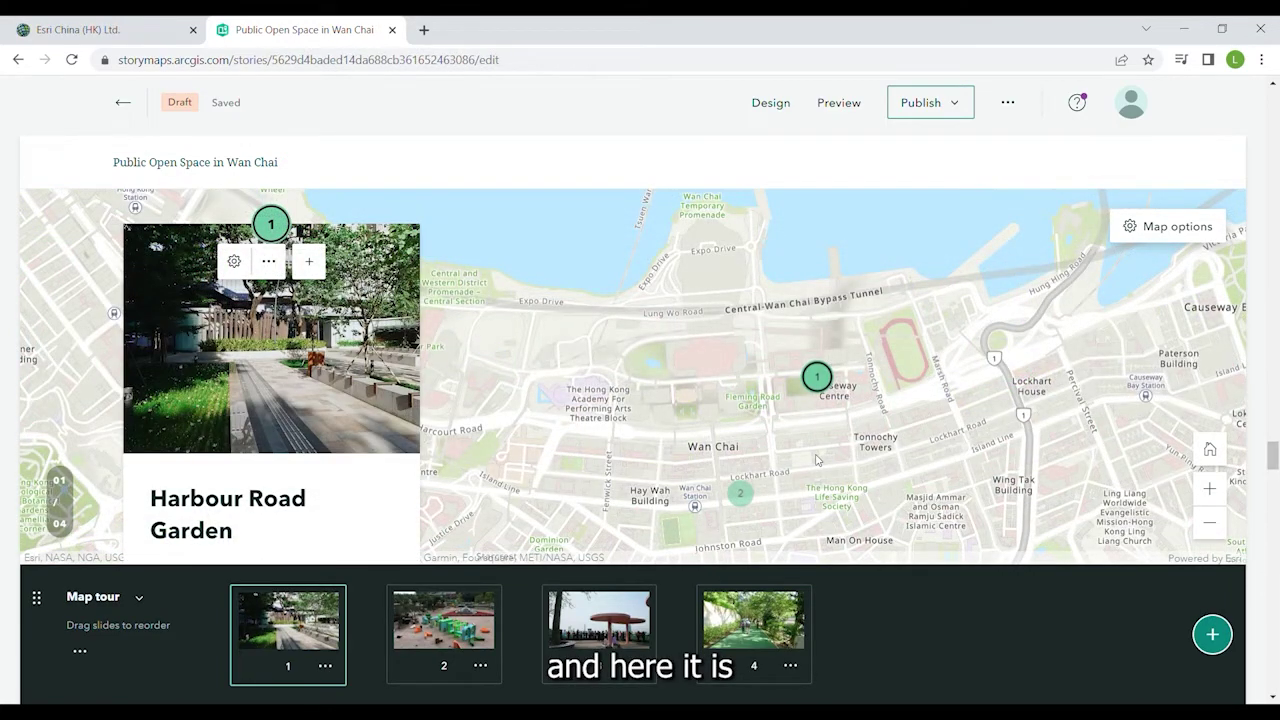
scroll(816, 460, "down", 3)
scroll(816, 460, "down", 3)
scroll(816, 460, "down", 3)
scroll(816, 460, "down", 3)
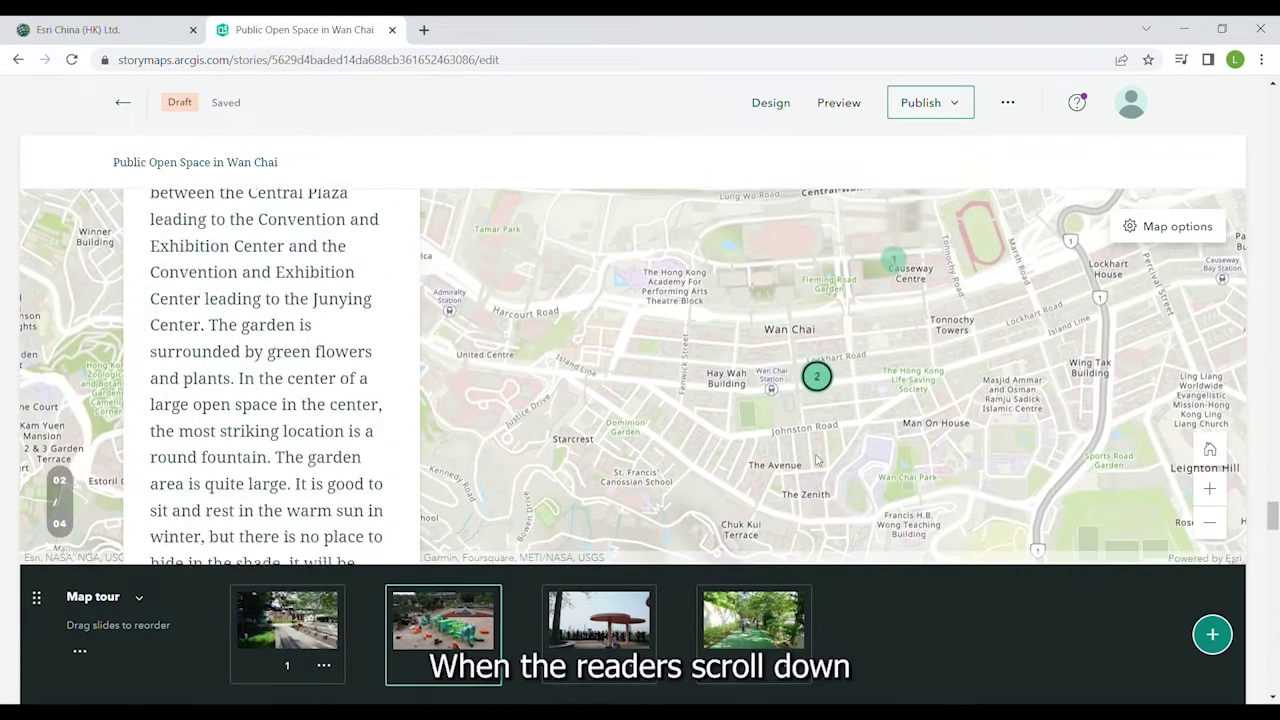
scroll(816, 460, "down", 3)
scroll(816, 460, "down", 3)
scroll(816, 460, "down", 3)
scroll(816, 460, "down", 3)
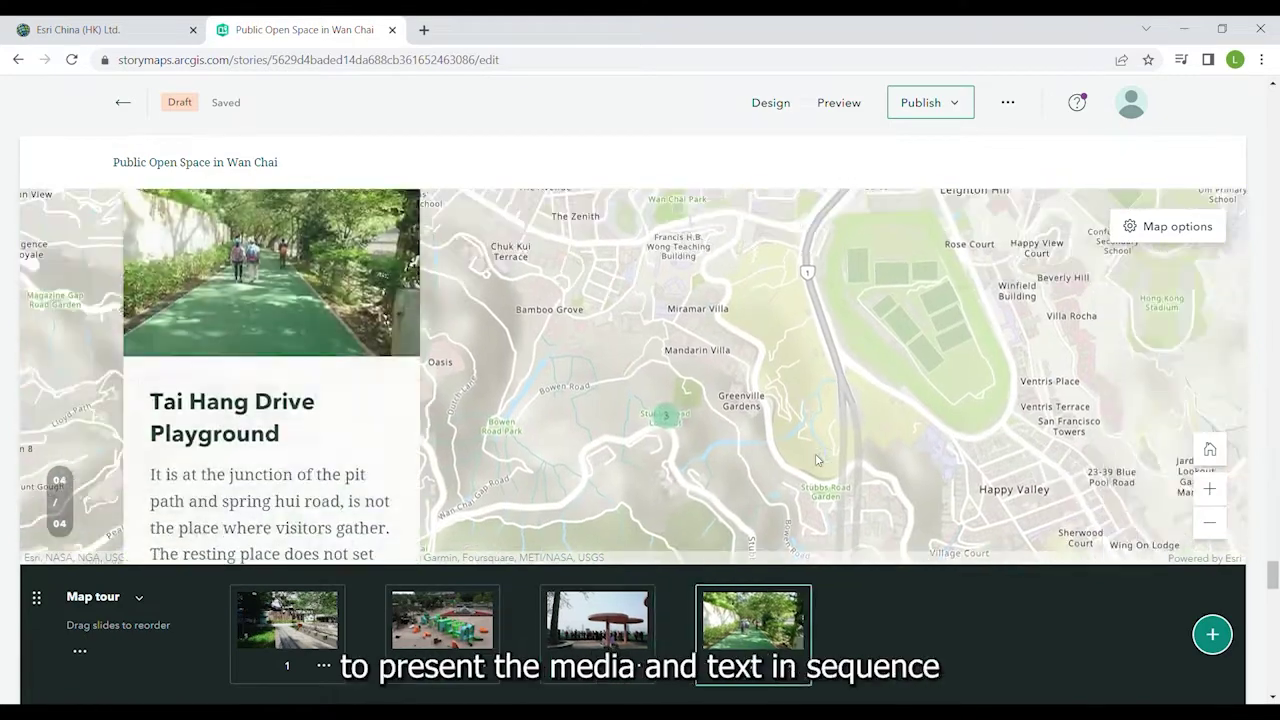
scroll(816, 460, "down", 3)
scroll(816, 460, "down", 2)
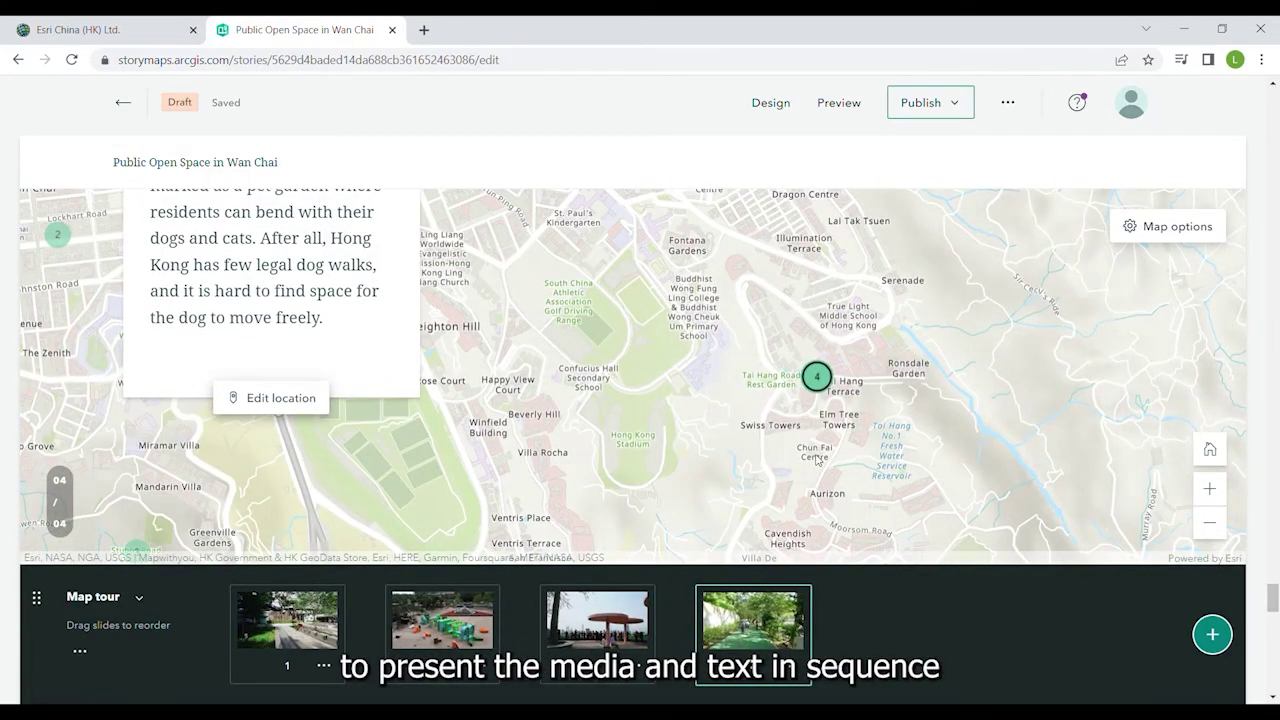
scroll(816, 459, "down", 2)
scroll(816, 459, "down", 2)
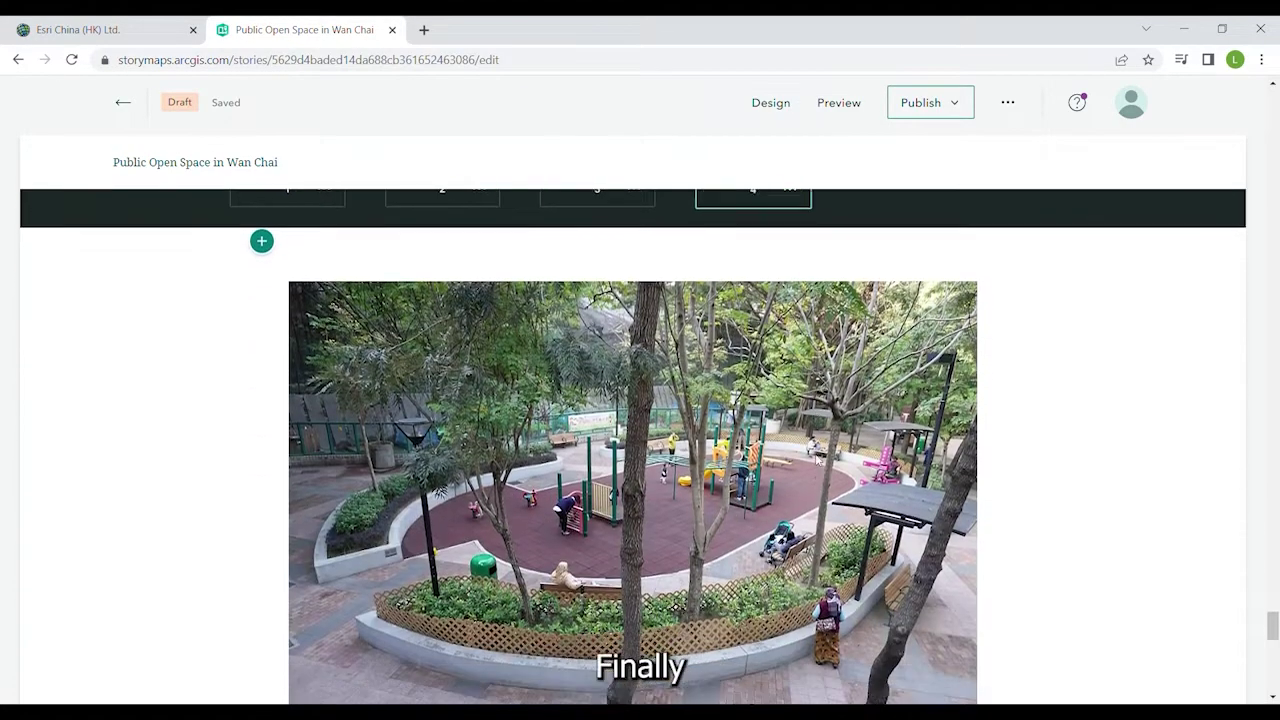
scroll(816, 459, "down", 1)
scroll(816, 460, "down", 2)
scroll(816, 460, "down", 2)
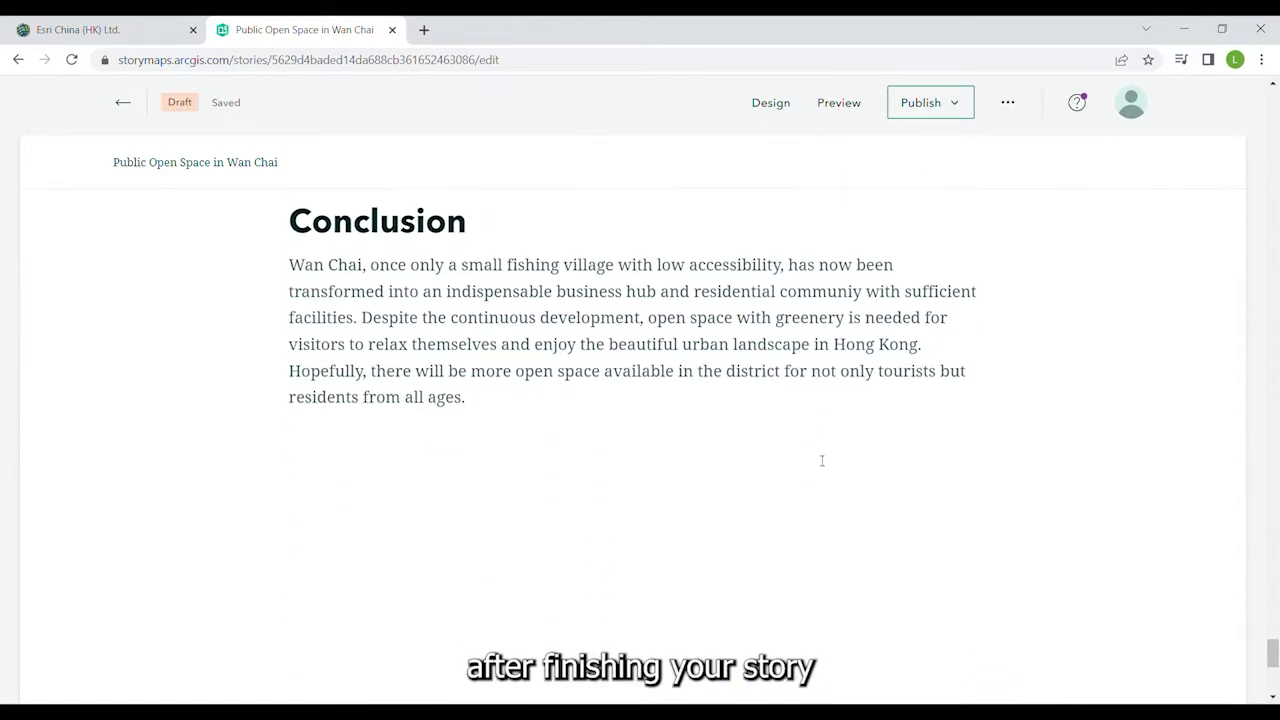
left_click(840, 104)
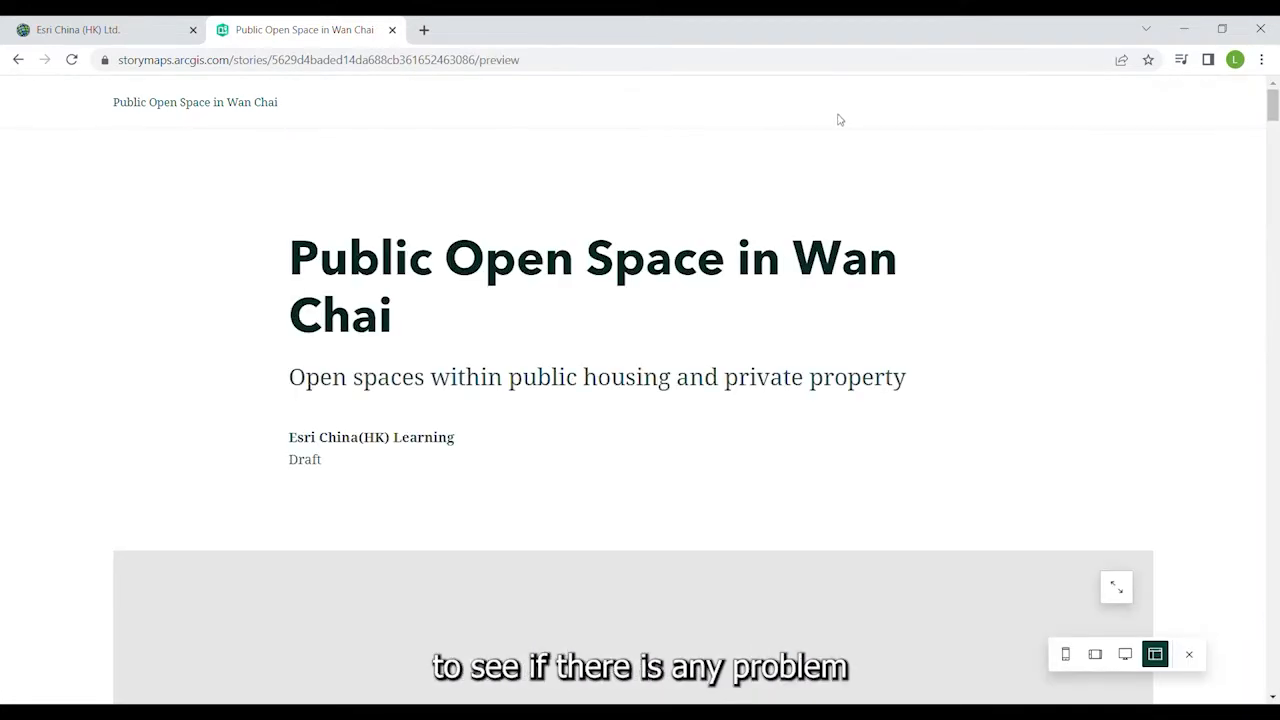
scroll(697, 154, "down", 3)
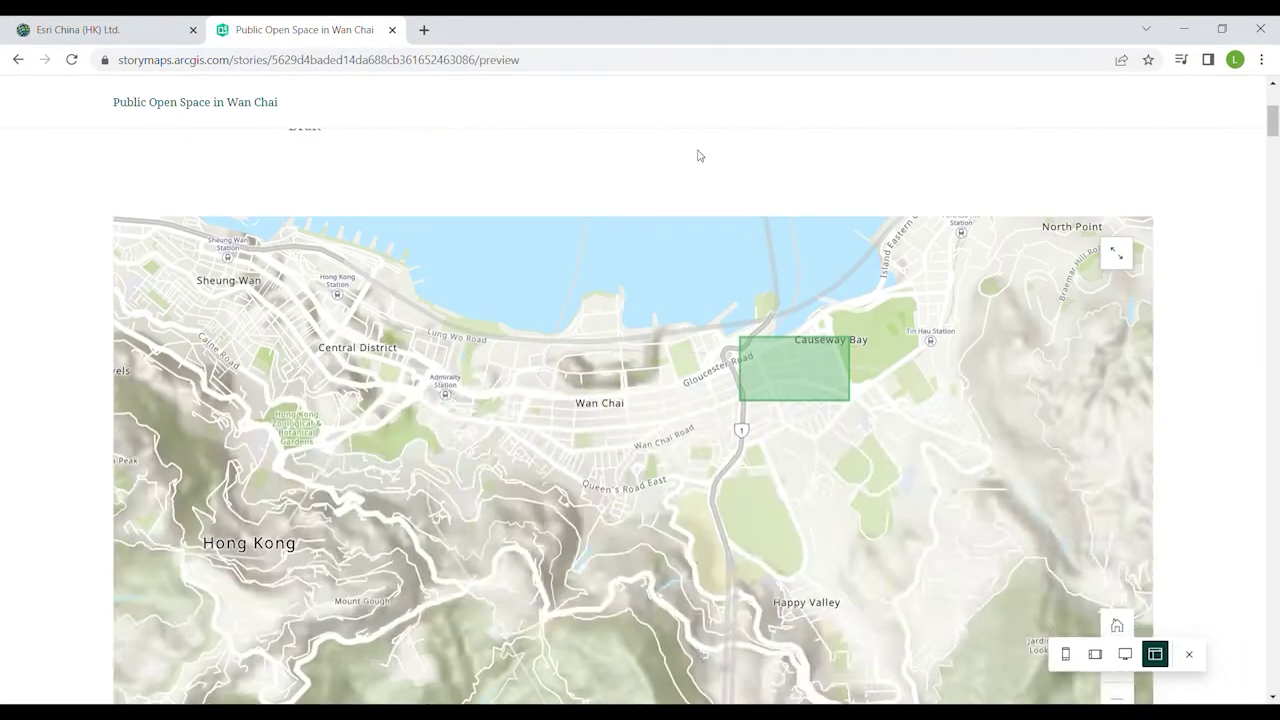
scroll(697, 154, "down", 5)
scroll(697, 157, "down", 5)
scroll(289, 136, "down", 1)
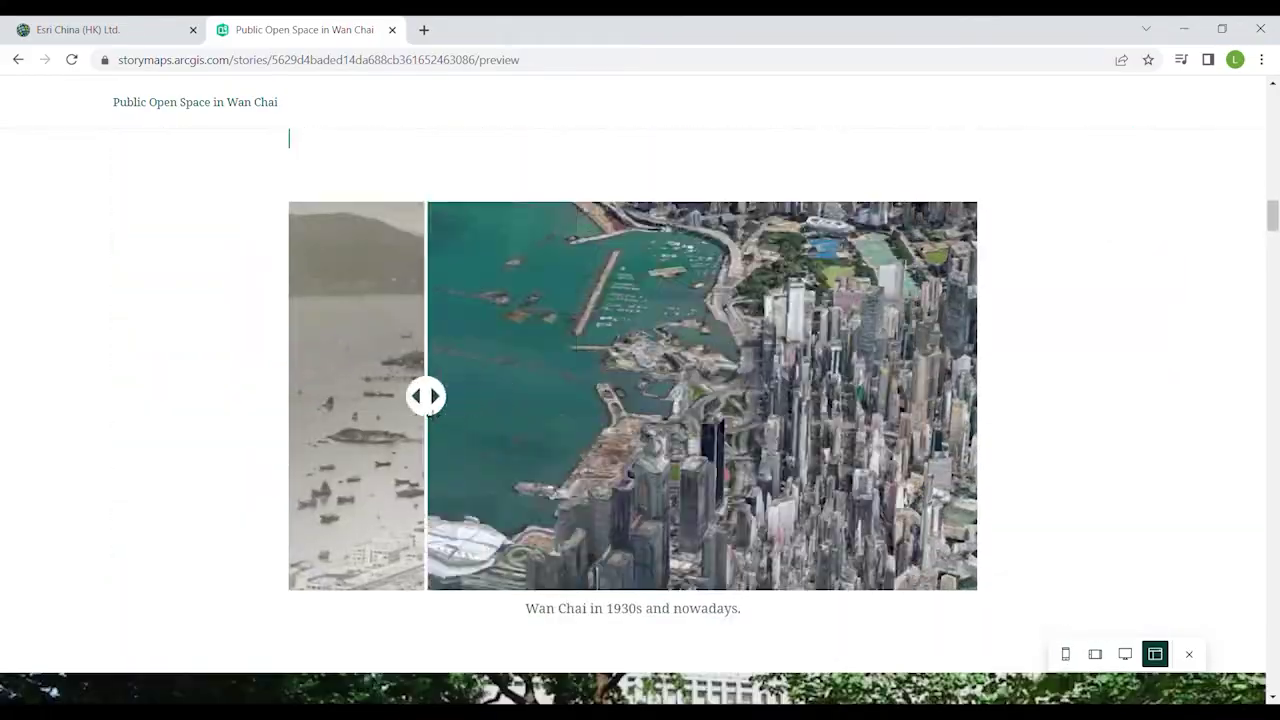
scroll(289, 139, "down", 4)
scroll(289, 139, "down", 1)
left_click(1232, 390)
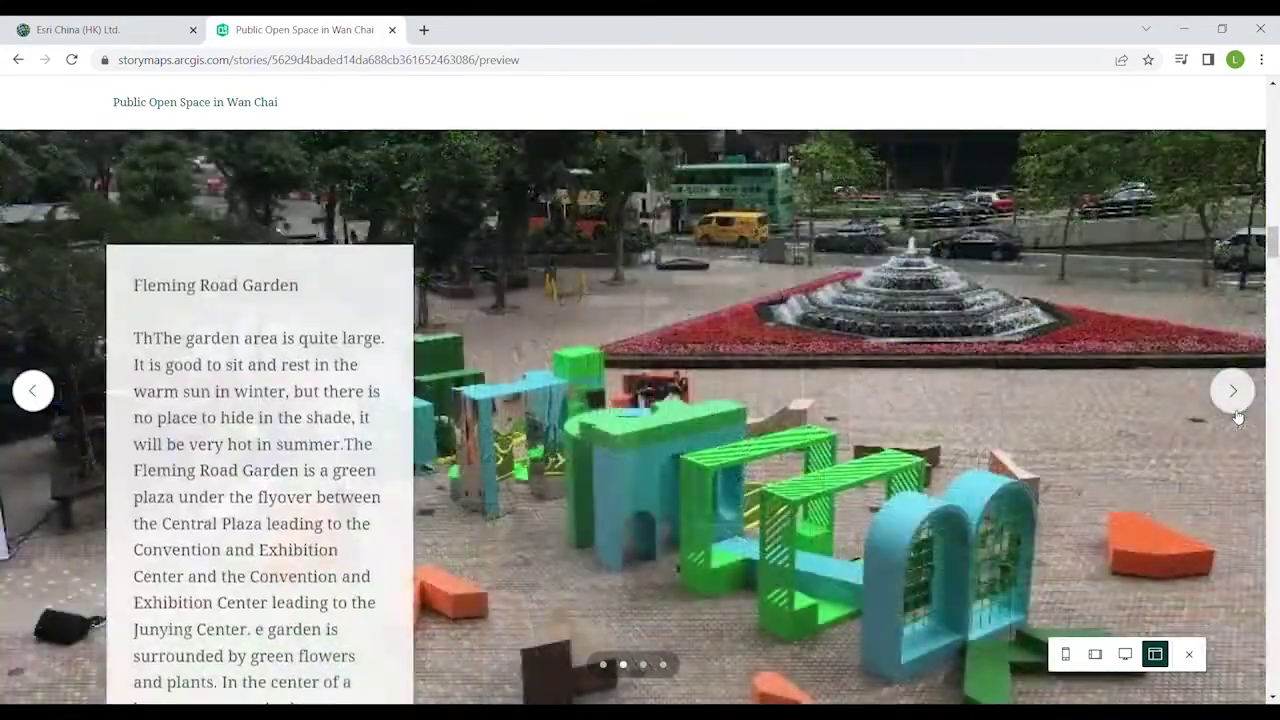
scroll(1237, 417, "down", 3)
scroll(1000, 460, "down", 4)
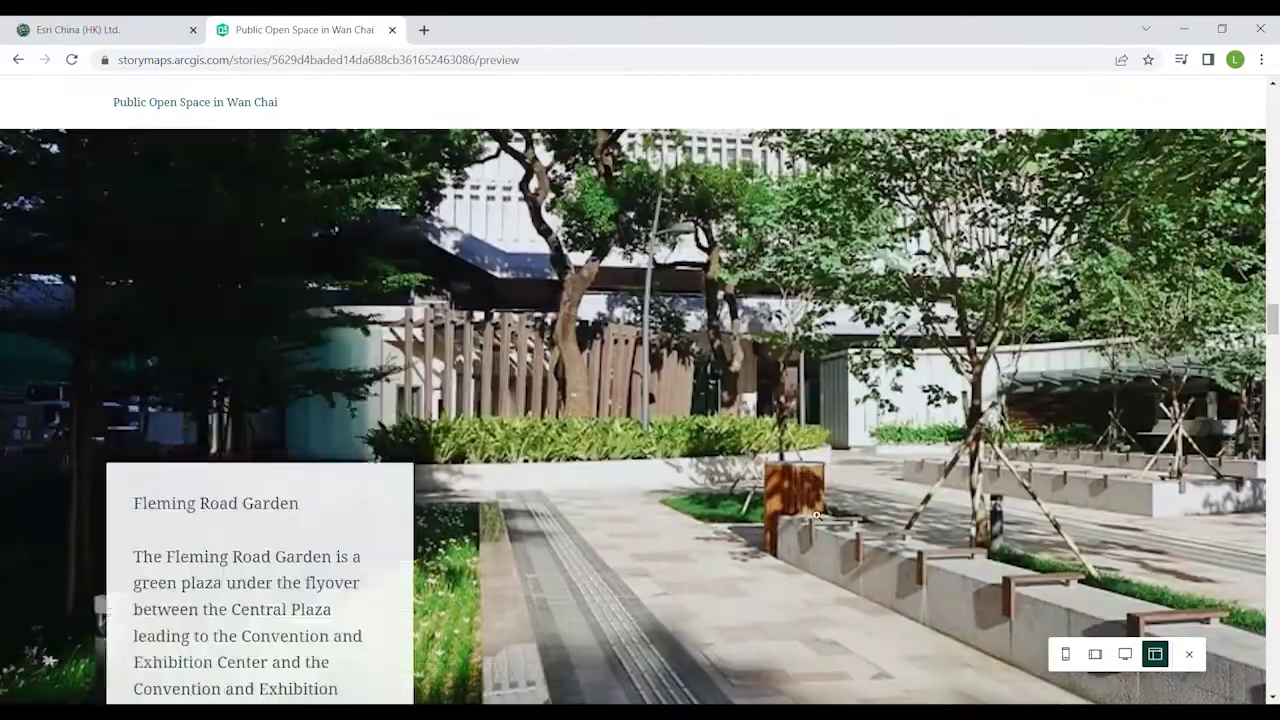
scroll(816, 515, "down", 5)
scroll(816, 515, "down", 3)
scroll(816, 515, "down", 3)
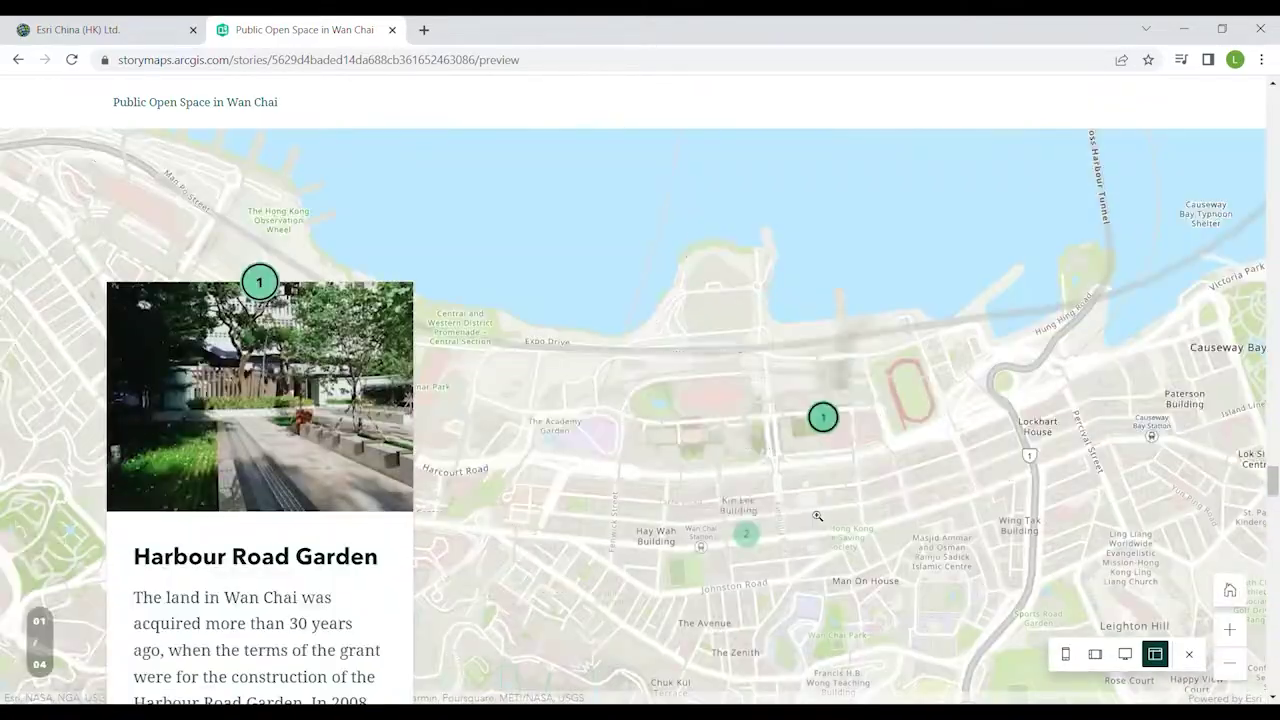
scroll(817, 516, "down", 4)
scroll(817, 516, "down", 4)
scroll(817, 516, "down", 4)
scroll(817, 516, "down", 3)
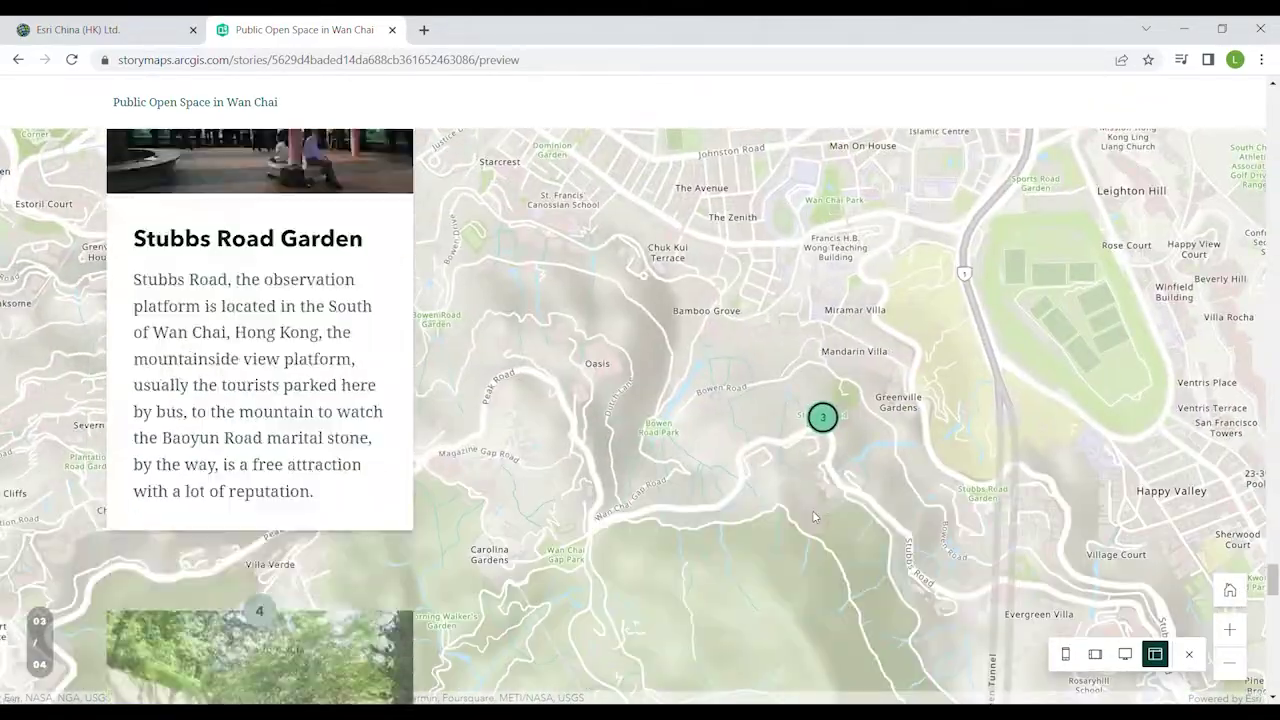
scroll(815, 516, "down", 4)
scroll(815, 516, "down", 4)
scroll(815, 516, "down", 5)
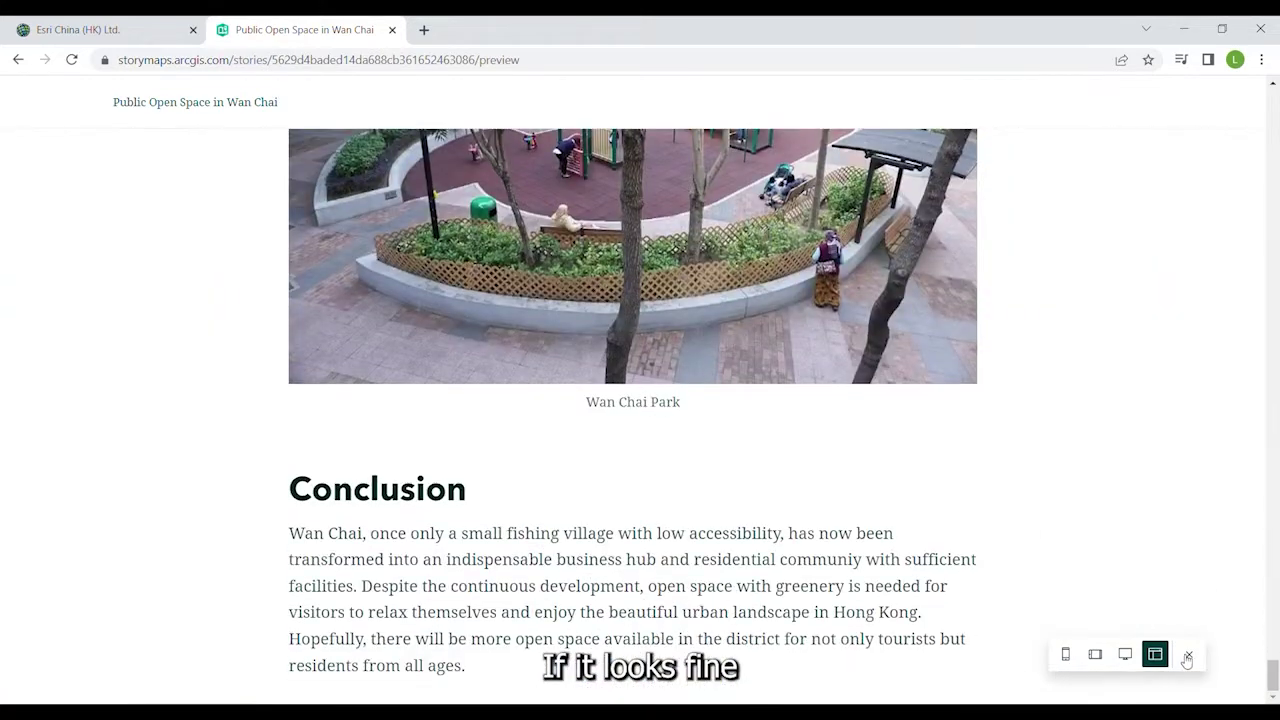
left_click(1188, 655)
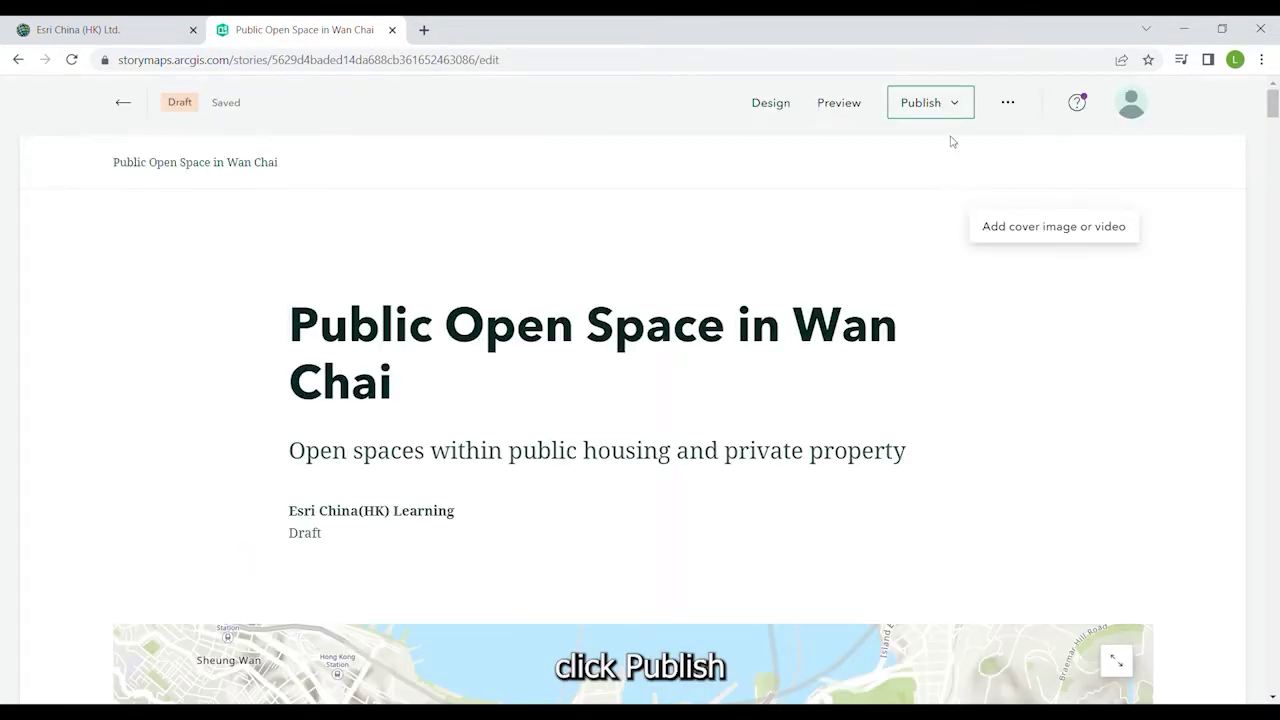
Publish the Wan Chai story with sharing set to Everyone (Public)
left_click(954, 106)
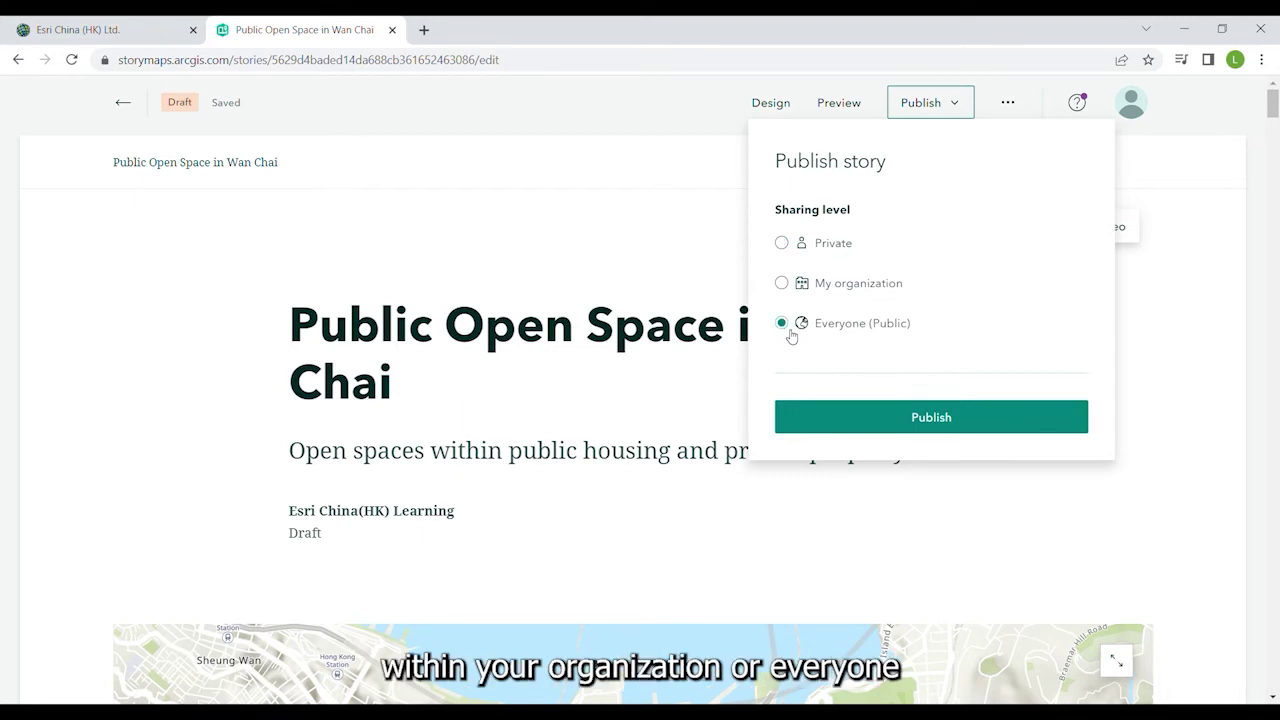
left_click(828, 423)
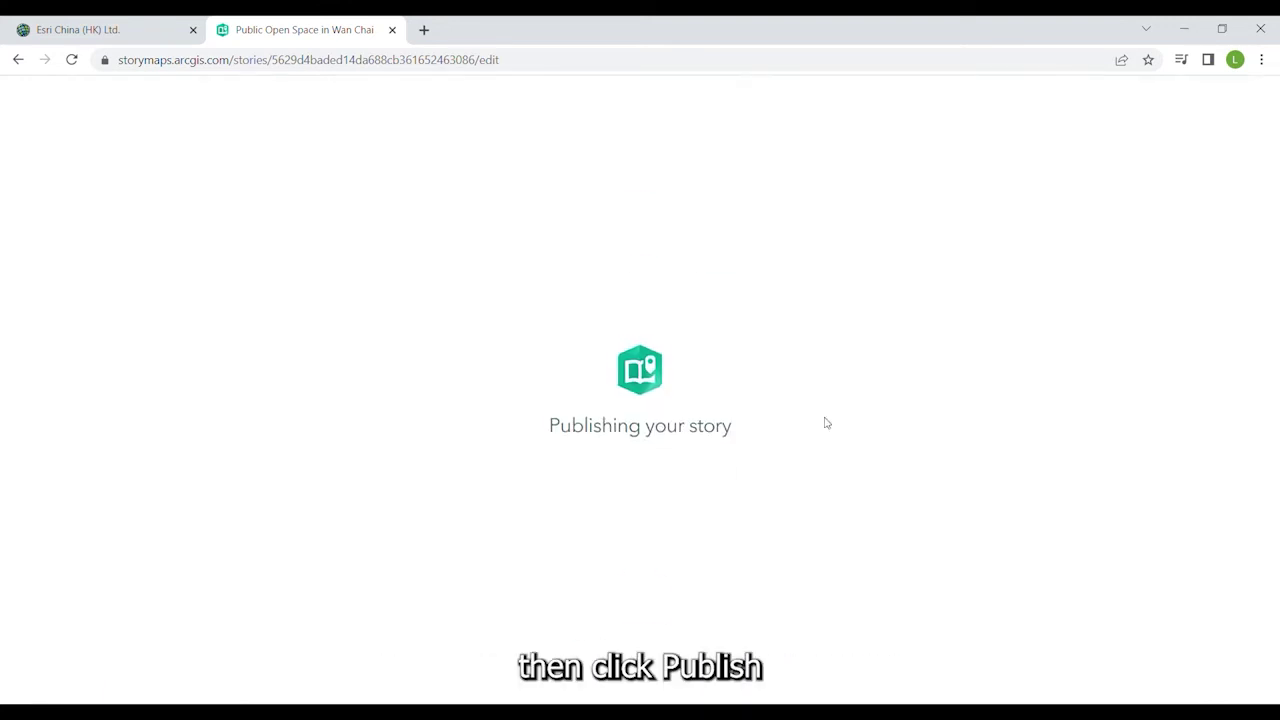